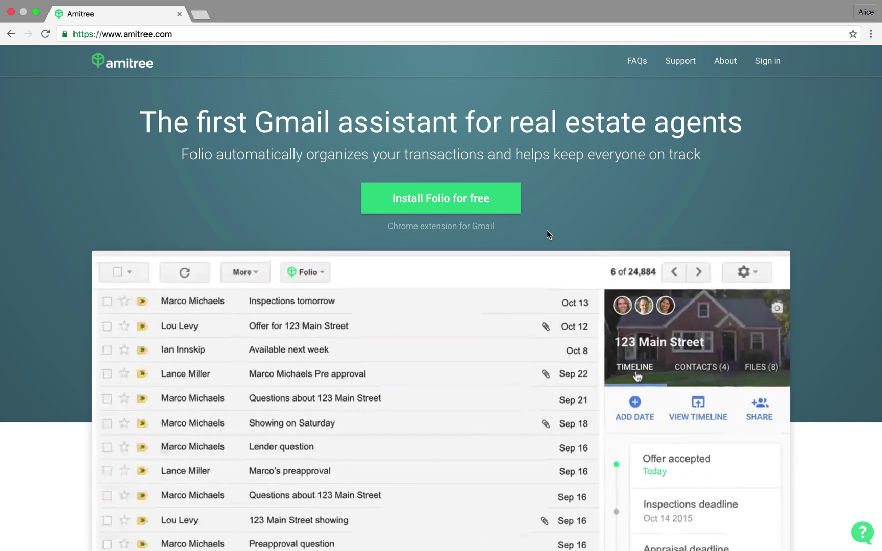
# Step: Add the Folio extension from the Amitree site to Chrome and allow it access to the Google account
pyautogui.click(488, 202)
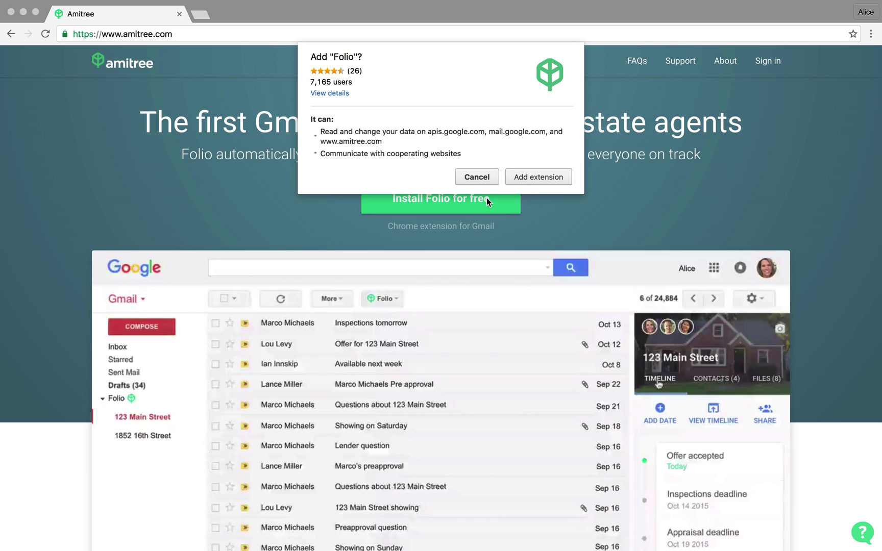
pyautogui.click(547, 179)
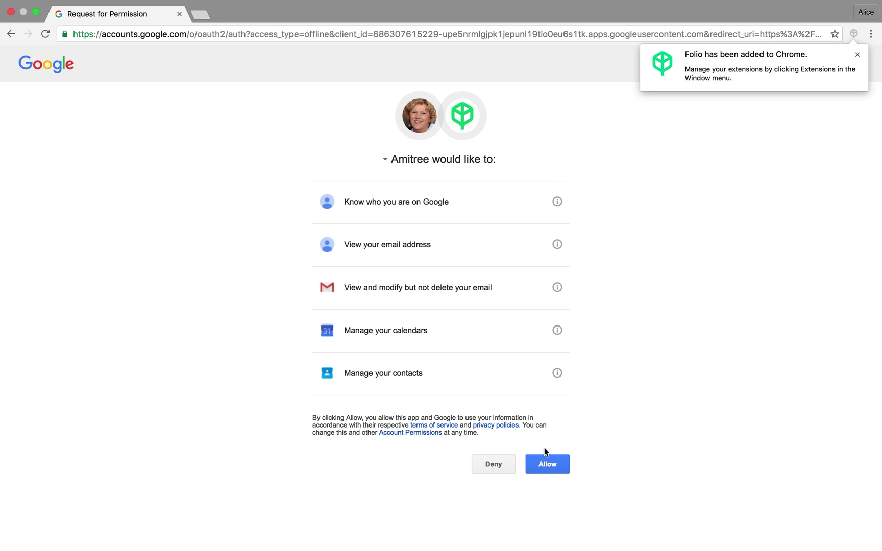
pyautogui.click(550, 467)
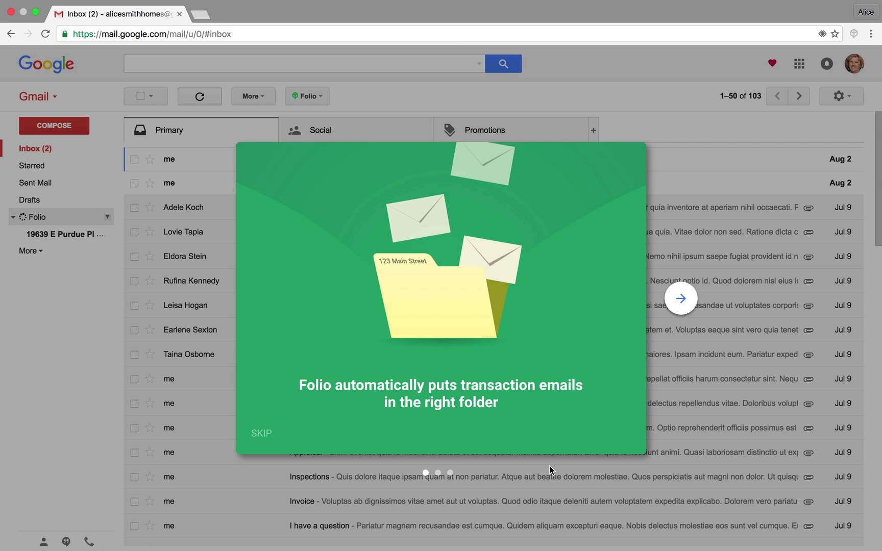
# Step: Finish the three-slide Folio introduction, dismiss the search notice, and open the detected transactions list
pyautogui.click(682, 299)
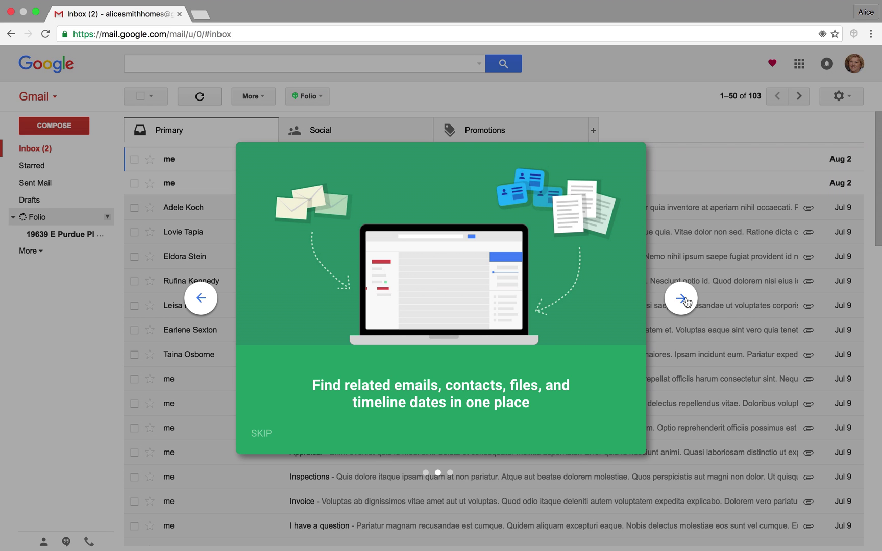
pyautogui.click(682, 299)
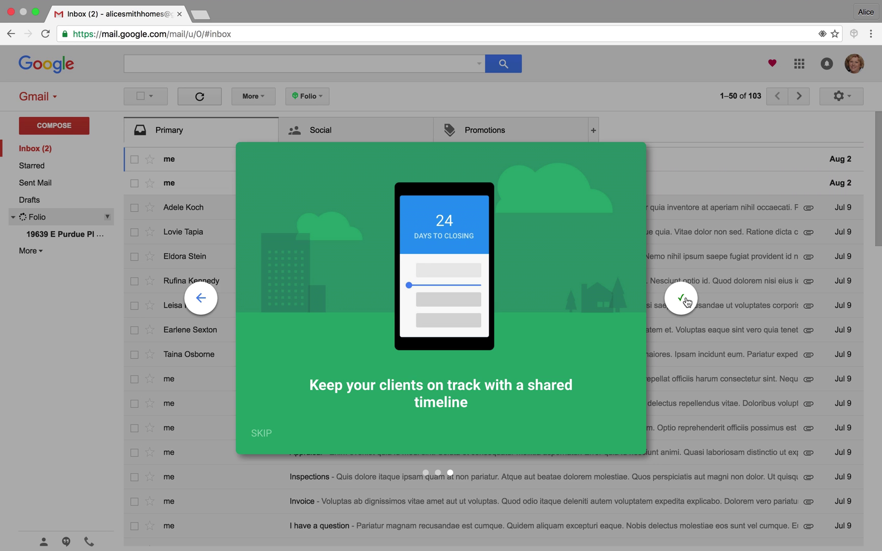
pyautogui.click(683, 299)
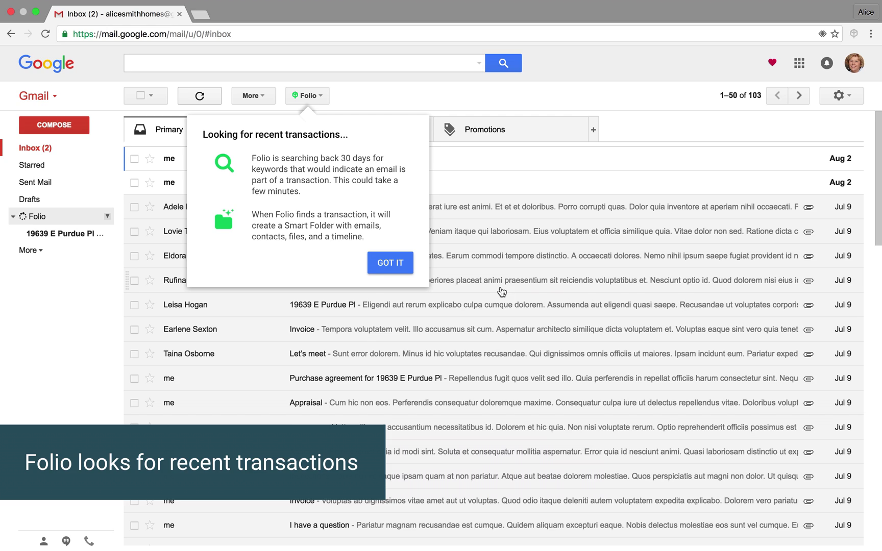
pyautogui.click(390, 263)
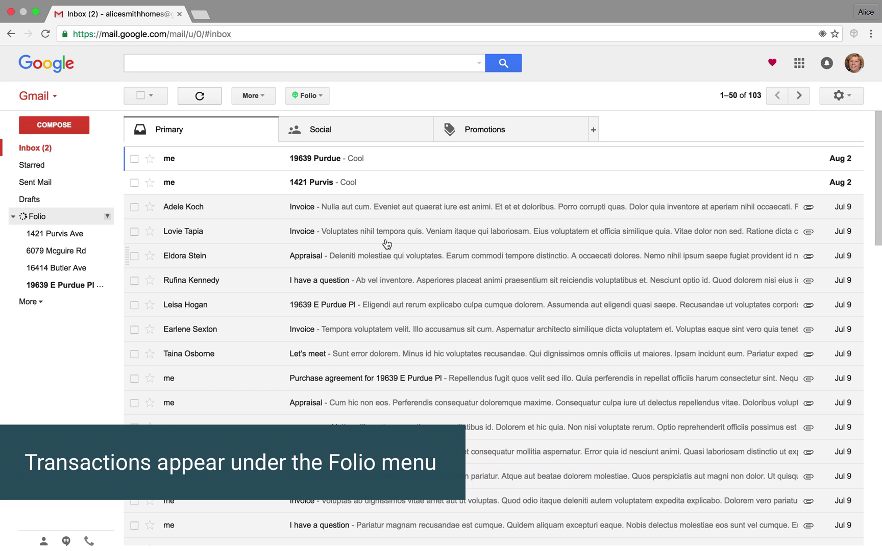
pyautogui.click(309, 97)
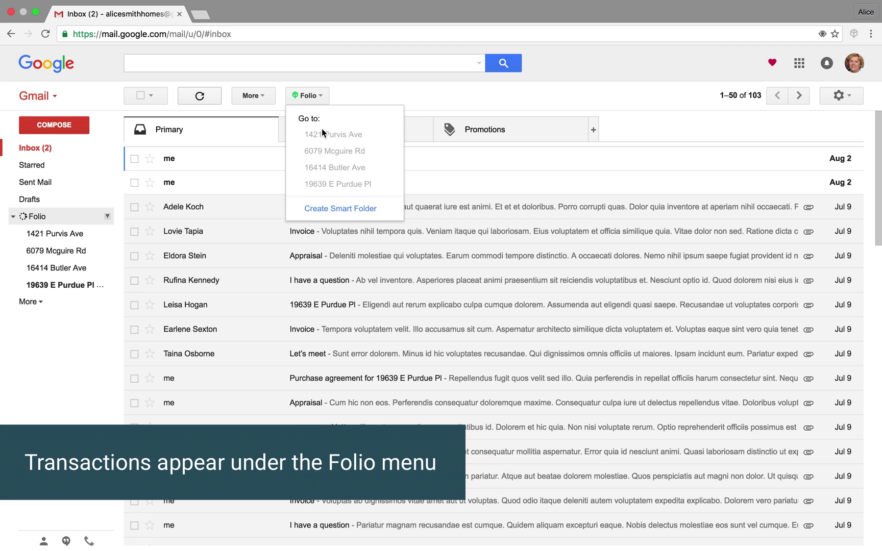
pyautogui.click(326, 185)
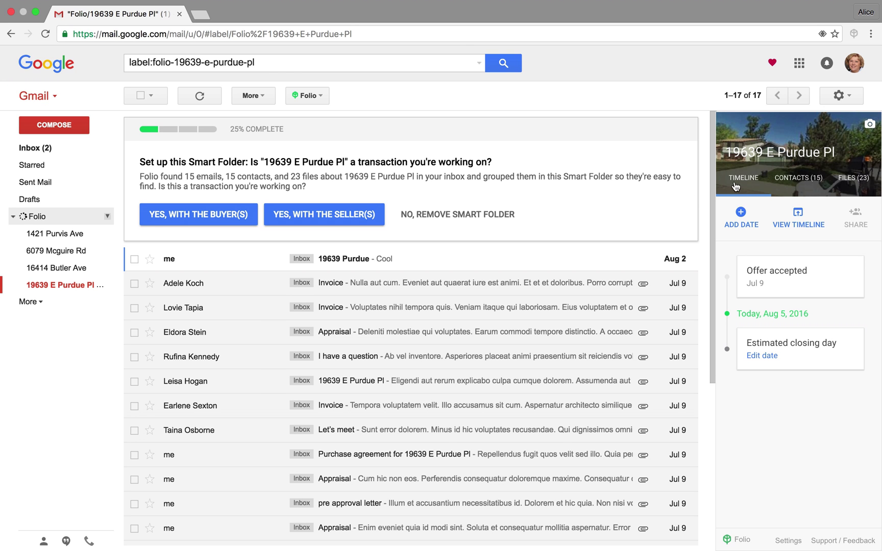
pyautogui.click(802, 178)
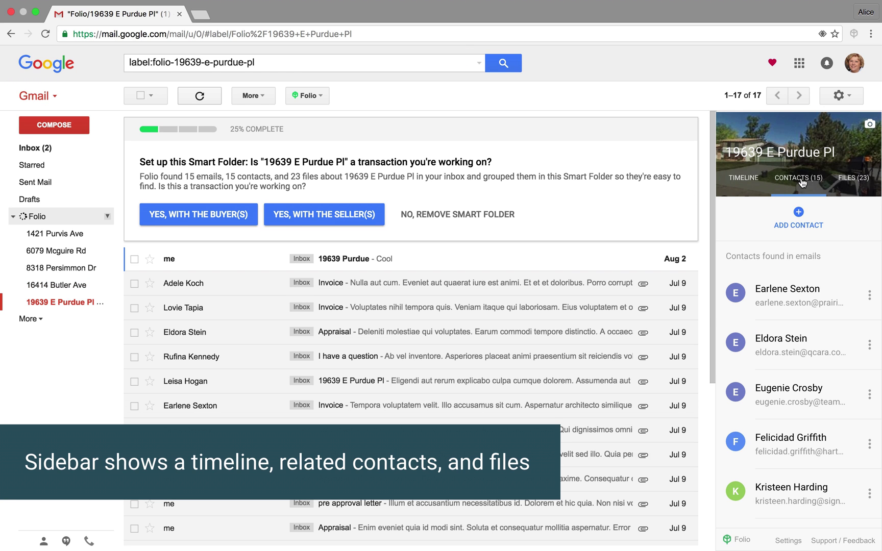
pyautogui.click(849, 181)
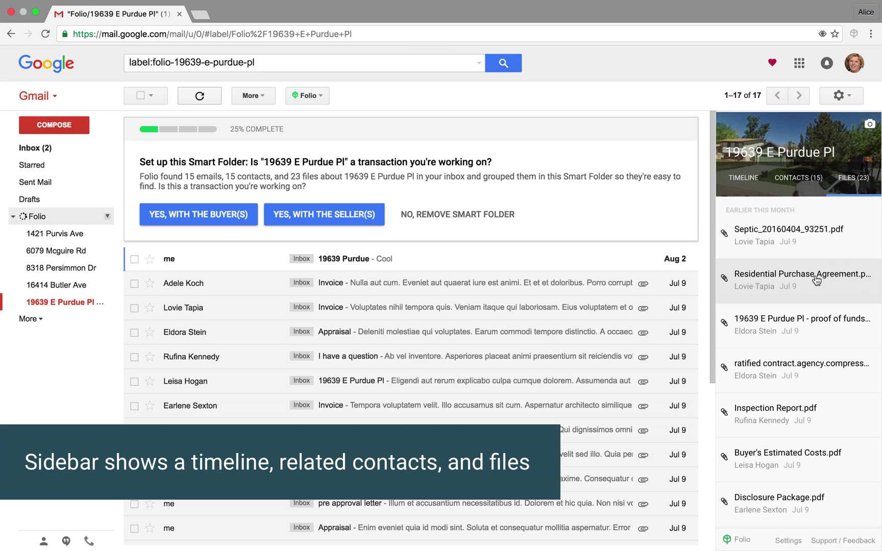
pyautogui.click(746, 180)
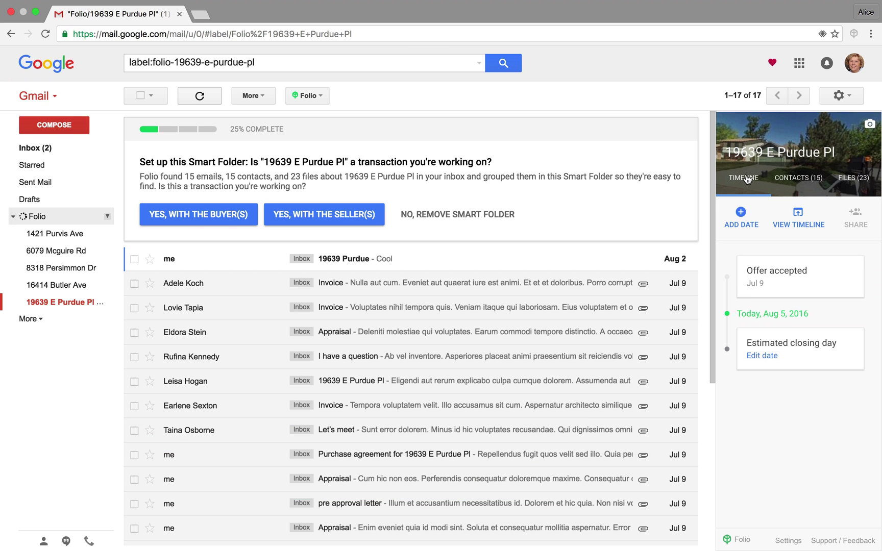
pyautogui.click(234, 218)
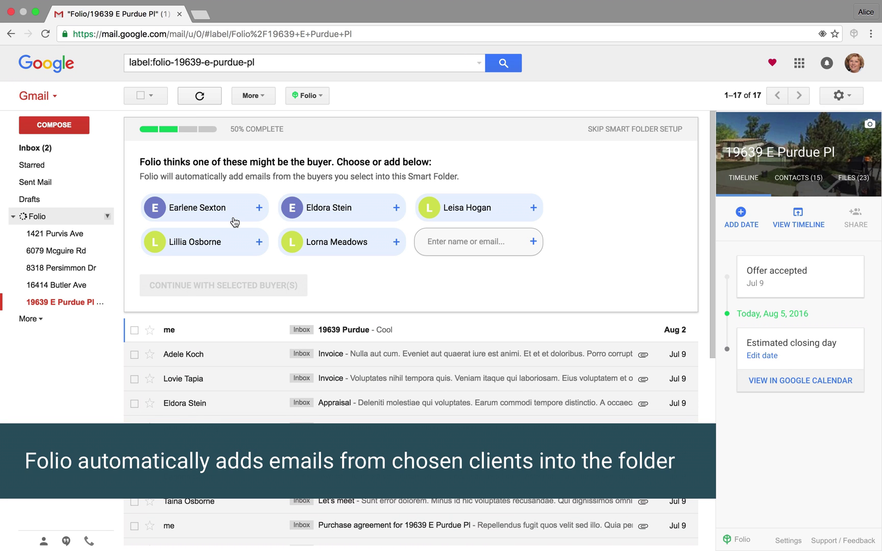
pyautogui.click(234, 220)
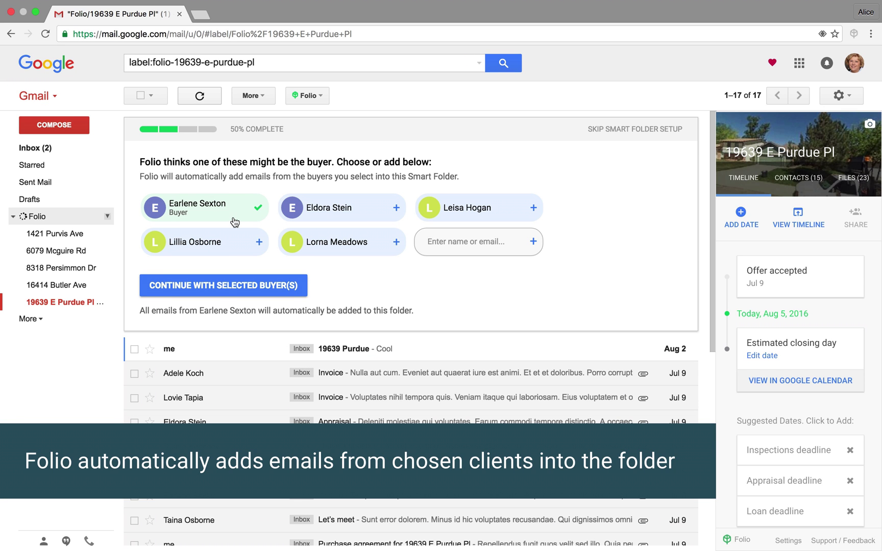
pyautogui.click(228, 248)
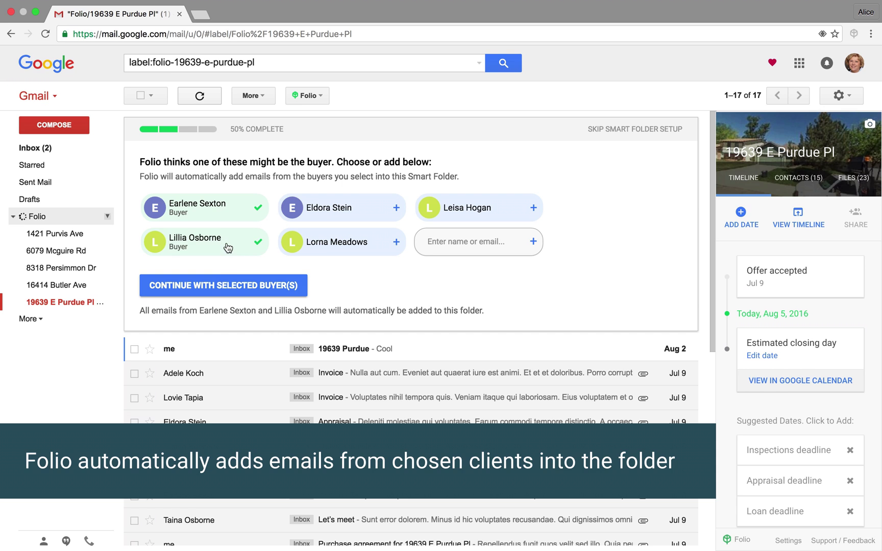
pyautogui.click(217, 288)
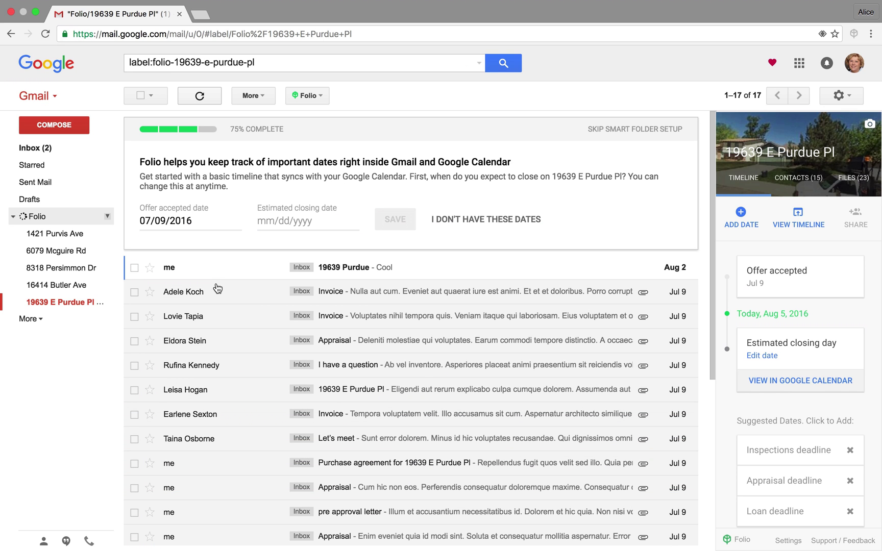
# Step: Set offer accepted to 08/04/2016 and estimated closing to 08/31/2016, then save the closing day event
pyautogui.click(232, 222)
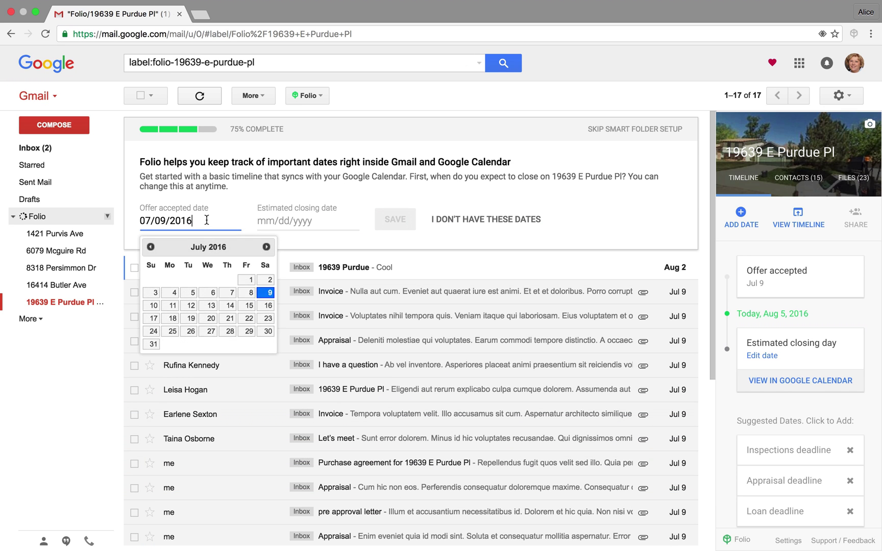
pyautogui.click(266, 246)
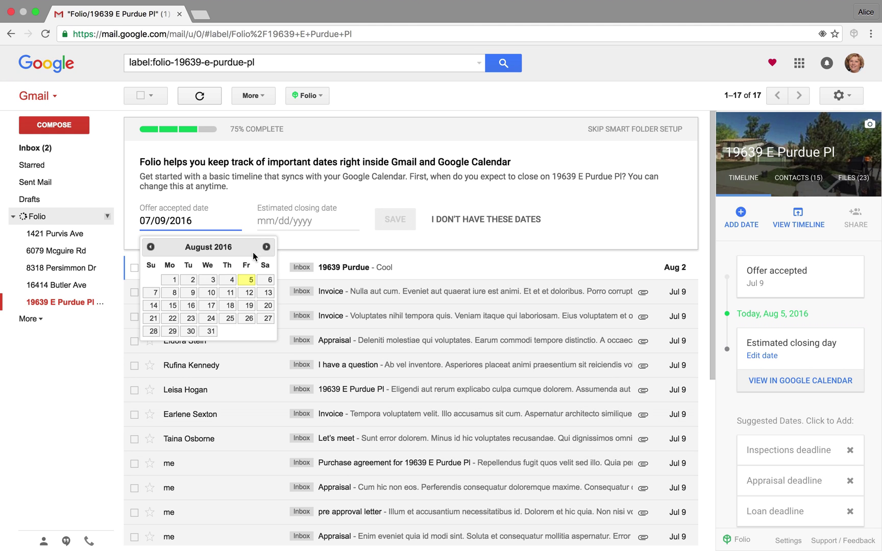
pyautogui.click(226, 280)
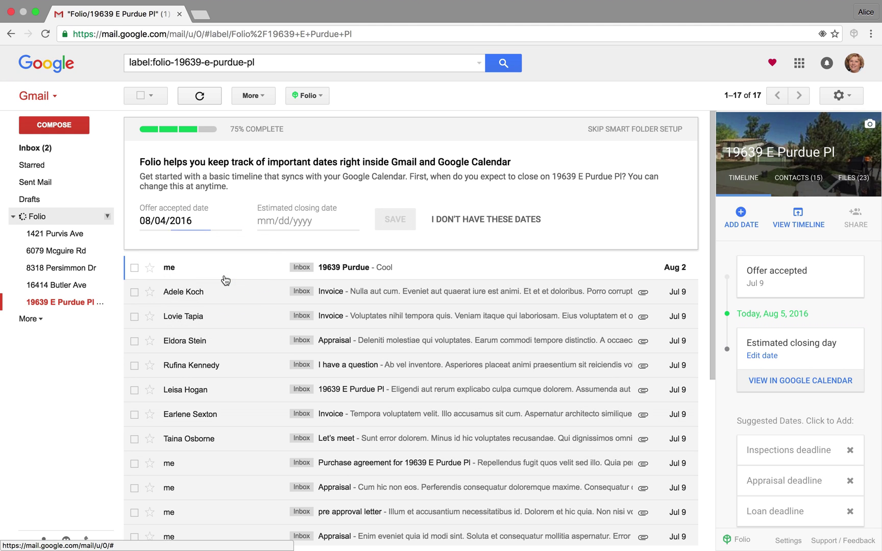
pyautogui.click(294, 222)
pyautogui.click(328, 331)
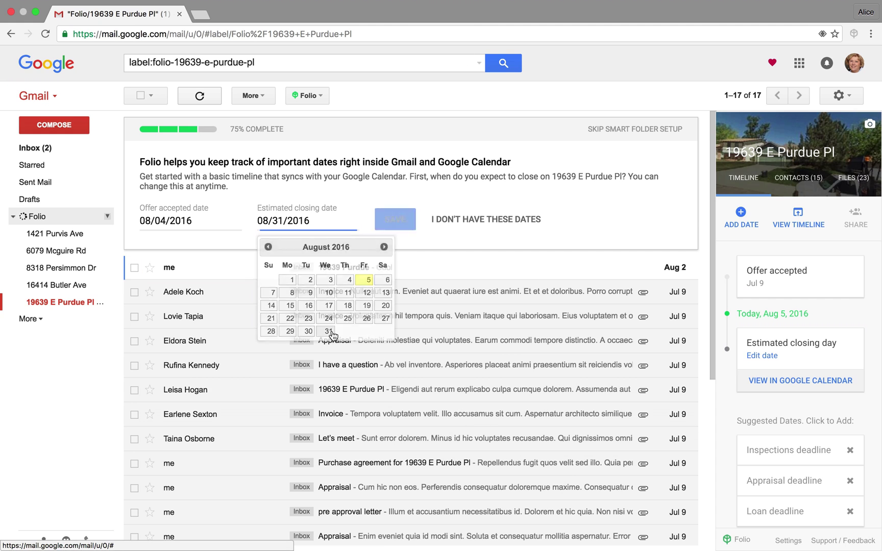
pyautogui.click(398, 216)
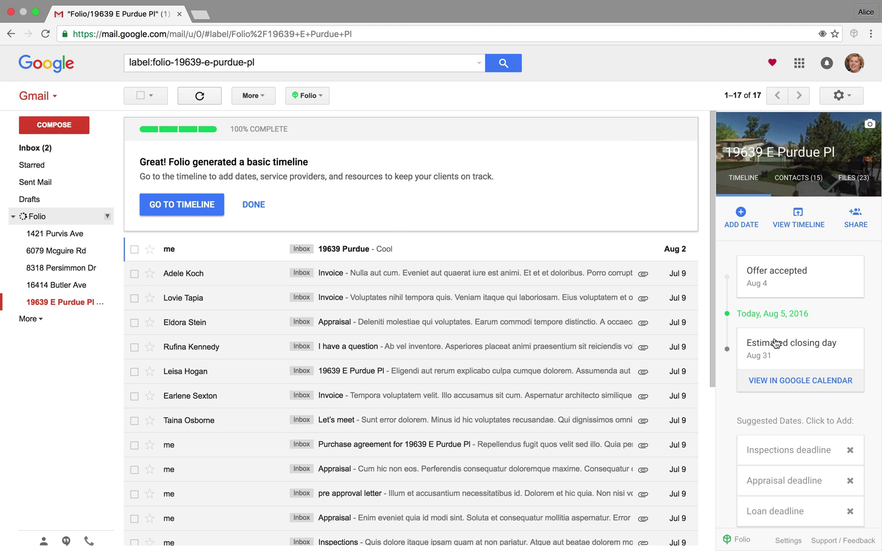
pyautogui.click(788, 348)
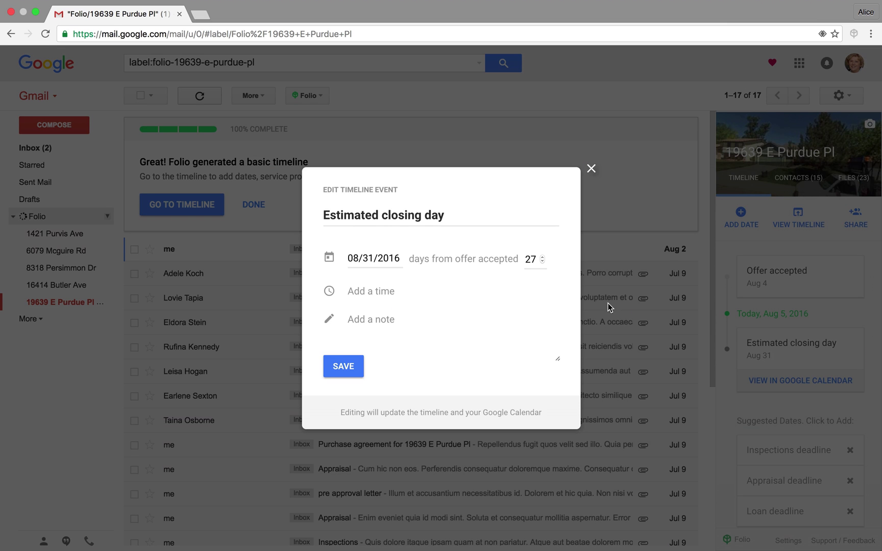
pyautogui.click(355, 369)
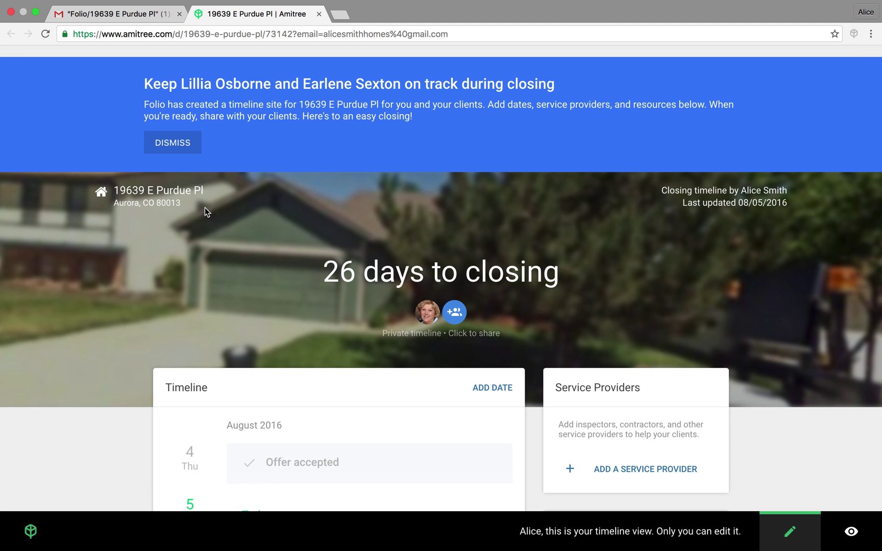
# Step: Scroll through the timeline showing Offer accepted Aug 4 and Estimated closing day Aug 31
pyautogui.scroll(-1, 221, 268)
pyautogui.scroll(-5, 221, 269)
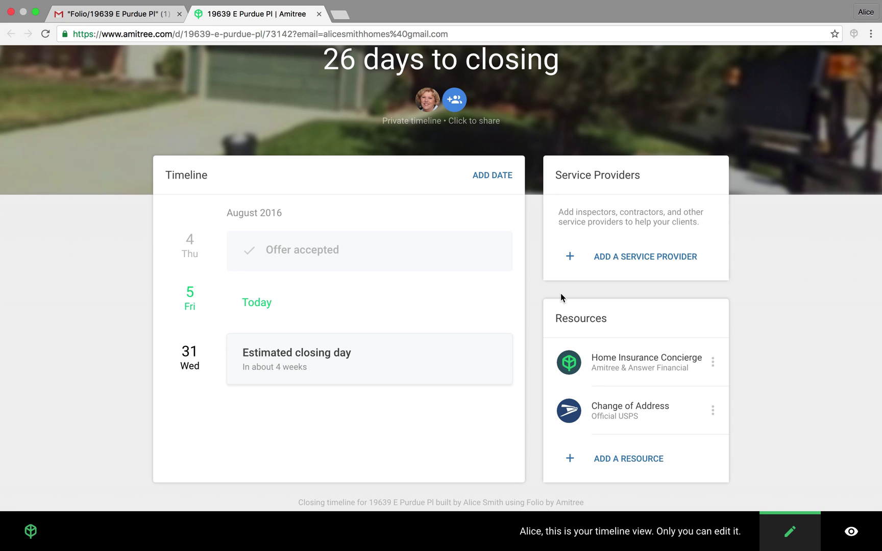
# Step: Add an Inspection date set 4 days after the offer is accepted
pyautogui.click(490, 178)
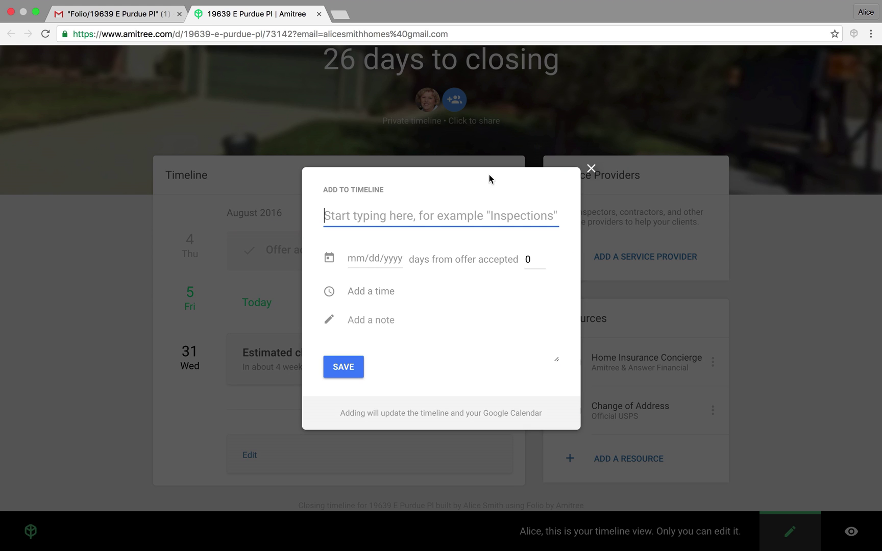
pyautogui.write('In')
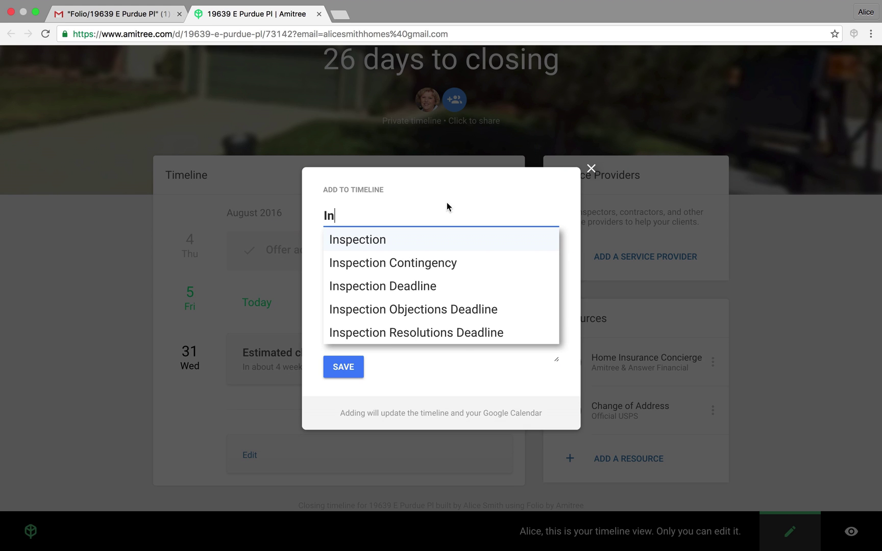
pyautogui.click(425, 241)
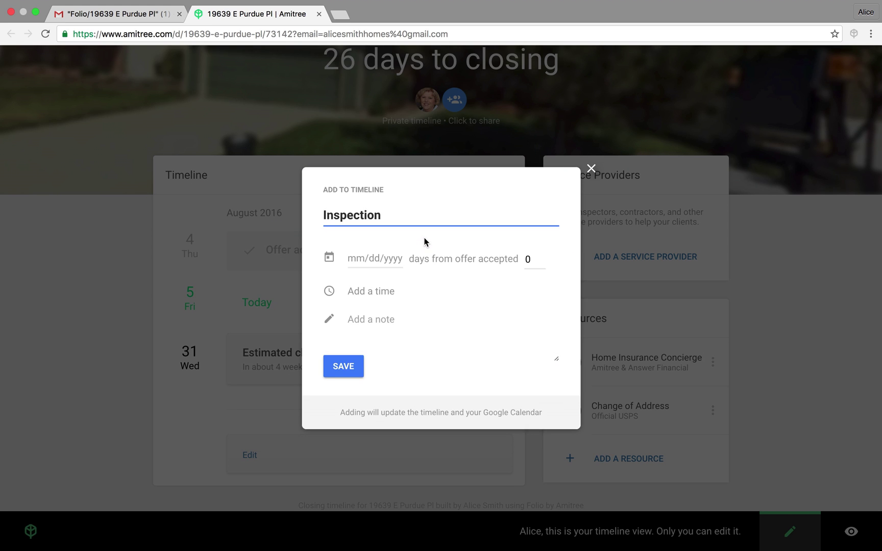
pyautogui.click(528, 260)
pyautogui.doubleClick(529, 260)
pyautogui.write('4')
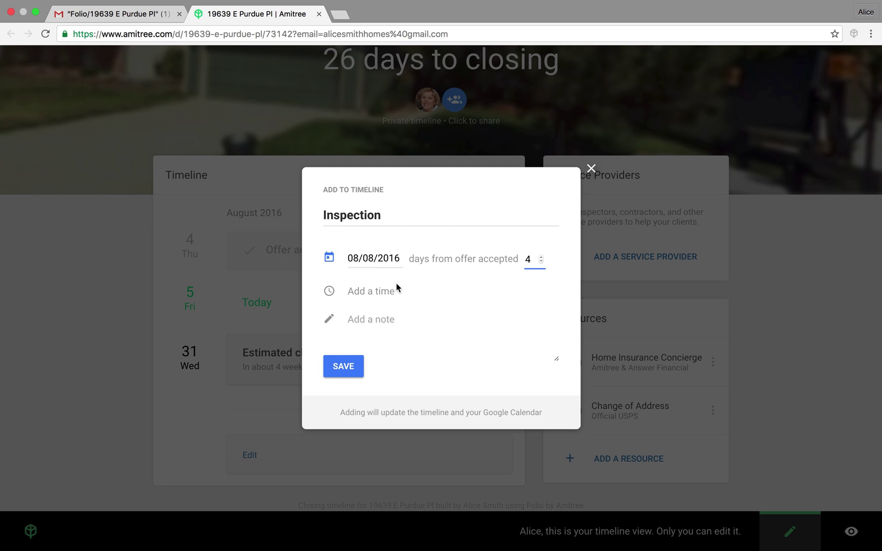
# Step: Give the Inspection an 11:00am start and the note 'The inspector will meet us there', then save
pyautogui.click(385, 289)
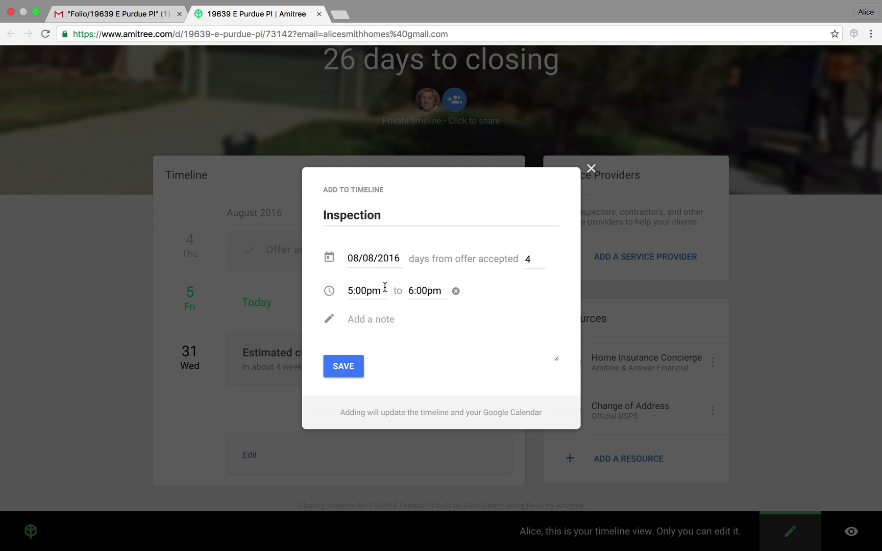
pyautogui.click(375, 291)
pyautogui.scroll(5, 374, 328)
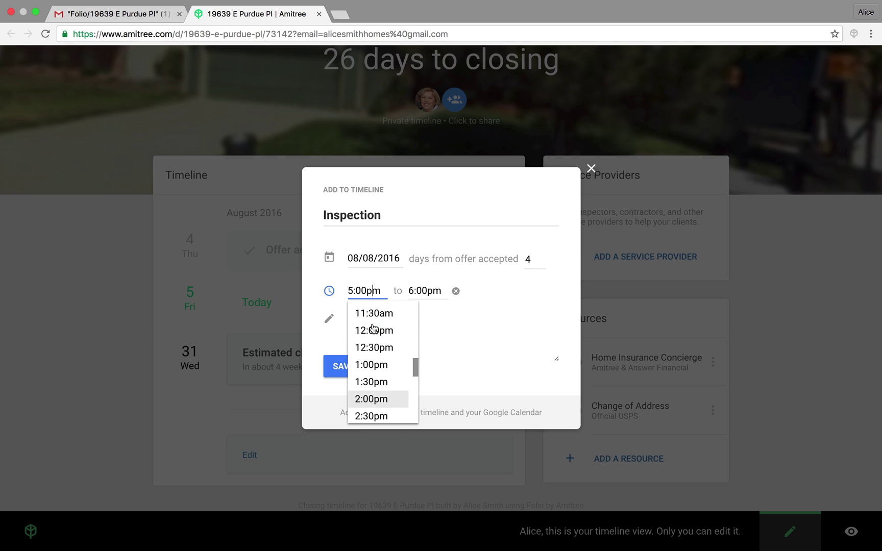
pyautogui.scroll(1, 374, 317)
pyautogui.click(376, 306)
pyautogui.click(384, 324)
pyautogui.write('The inspector will meet us there')
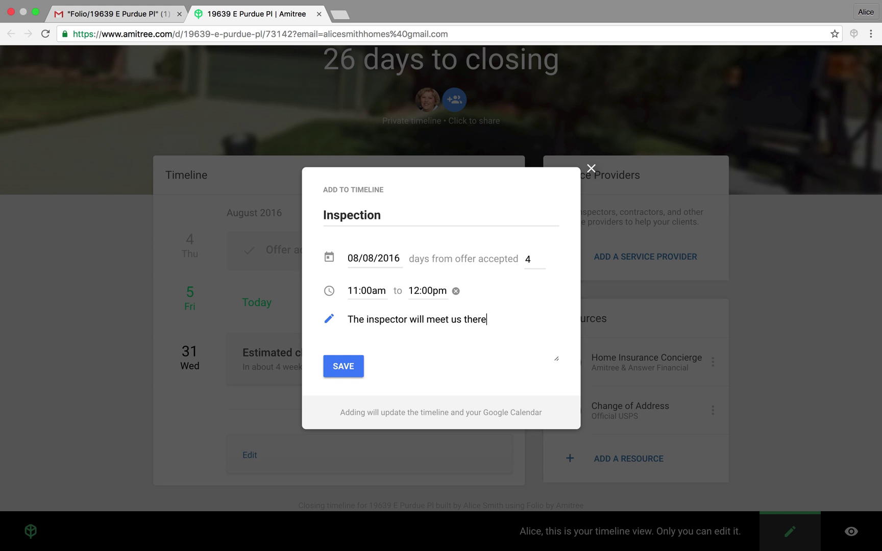
pyautogui.click(347, 365)
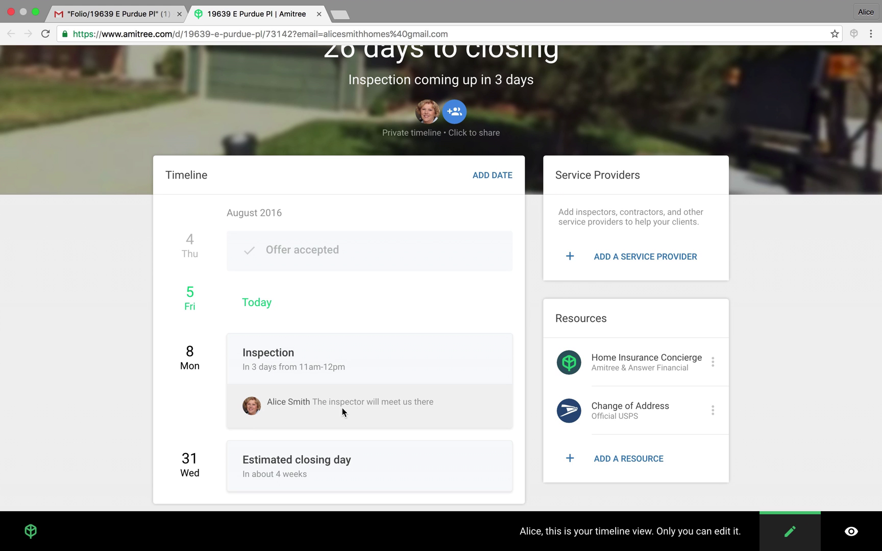
# Step: Add an inspector from the contact suggestions as a service provider
pyautogui.click(633, 257)
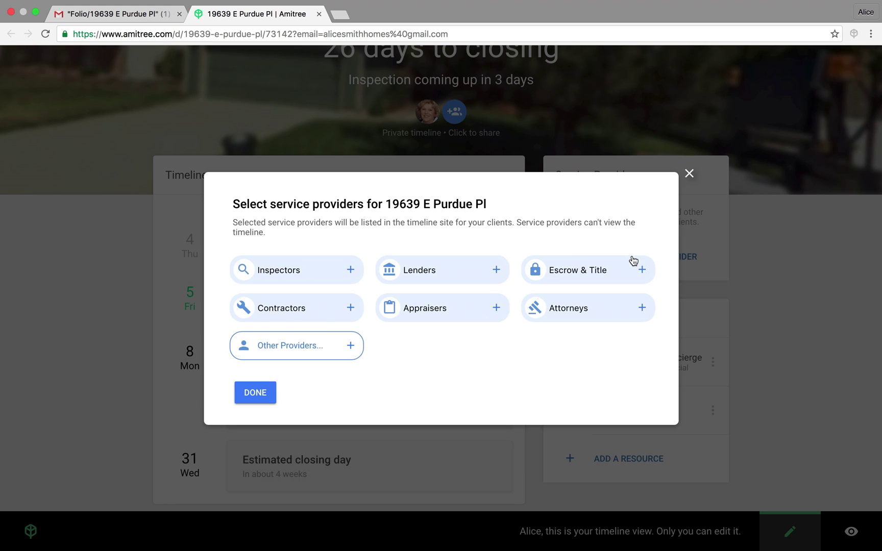
pyautogui.click(350, 266)
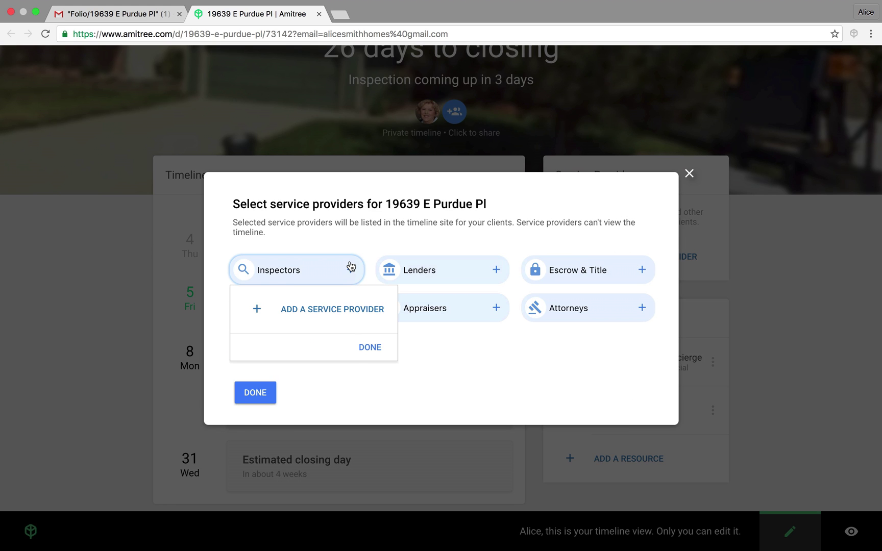
pyautogui.click(340, 307)
pyautogui.write('b')
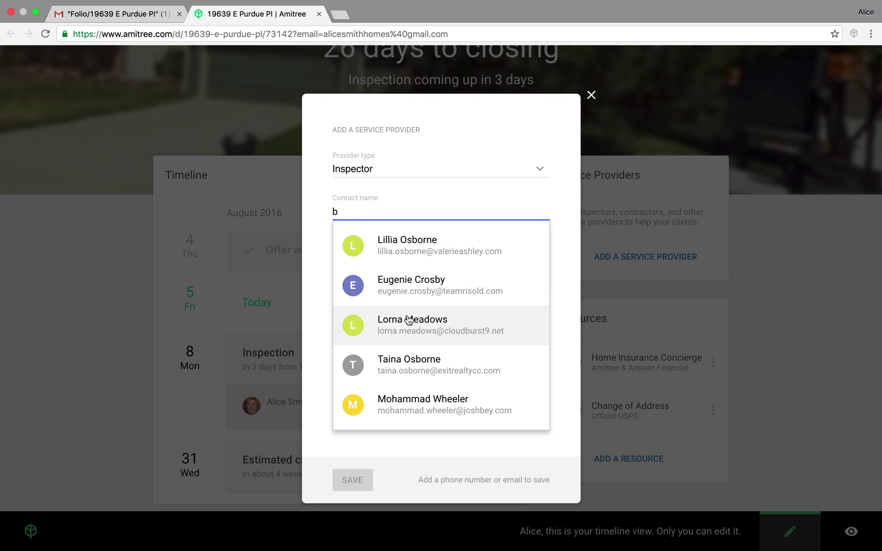
pyautogui.write('o')
pyautogui.click(419, 248)
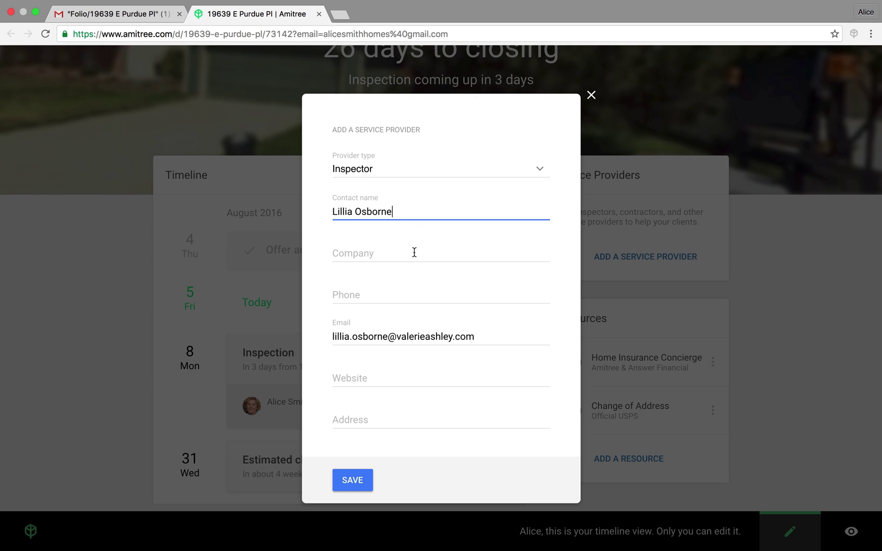
pyautogui.click(353, 480)
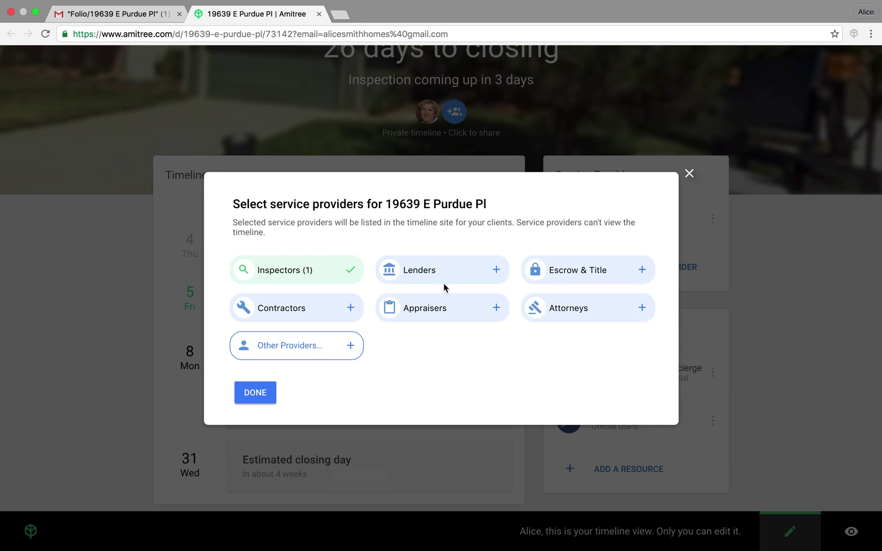
# Step: Add an Escrow & Title contact from the suggestions and finish the service provider list
pyautogui.click(582, 269)
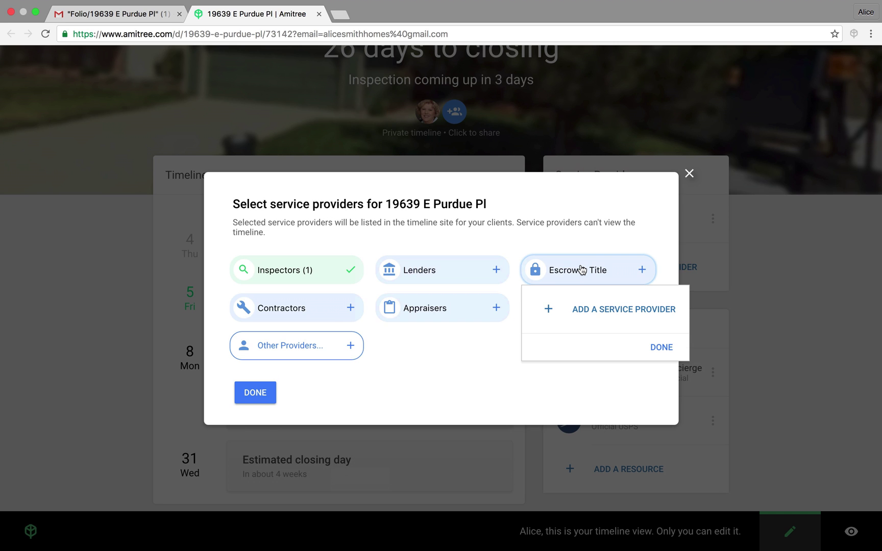
pyautogui.click(600, 308)
pyautogui.write('d')
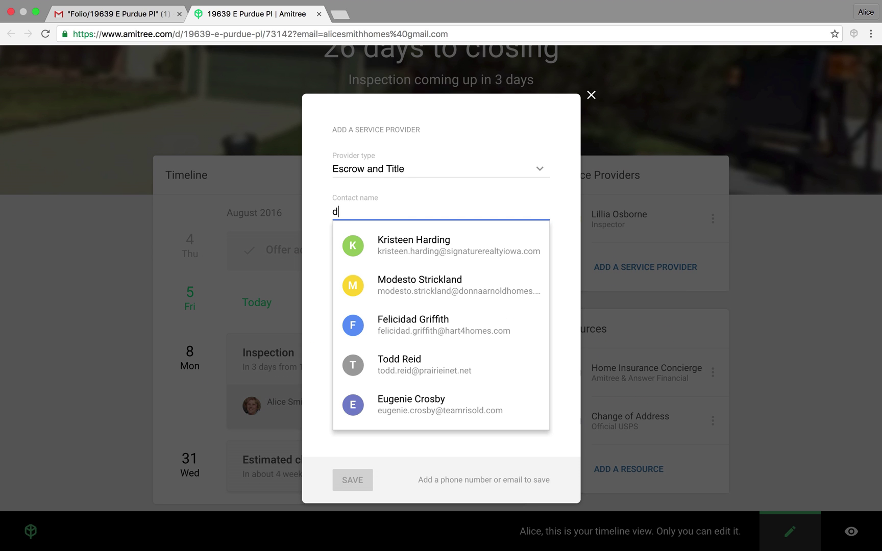
pyautogui.click(465, 253)
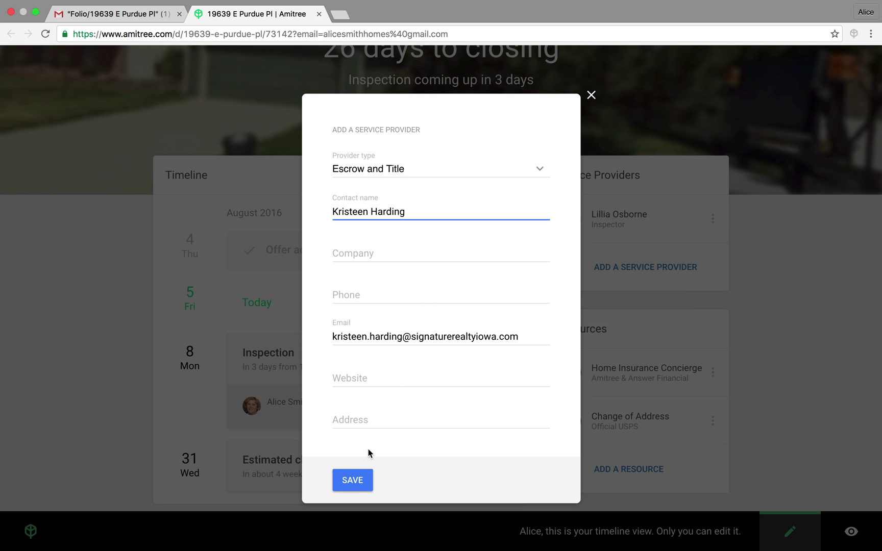
pyautogui.click(359, 485)
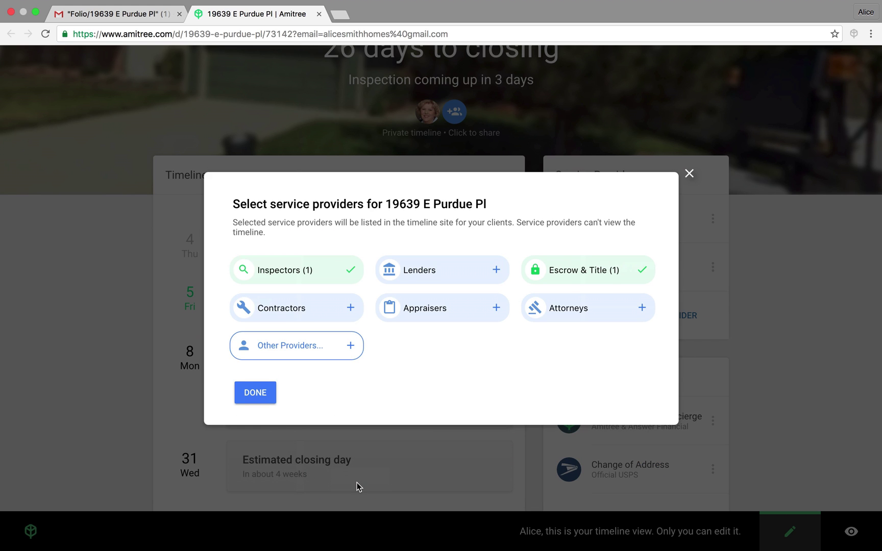
pyautogui.click(266, 399)
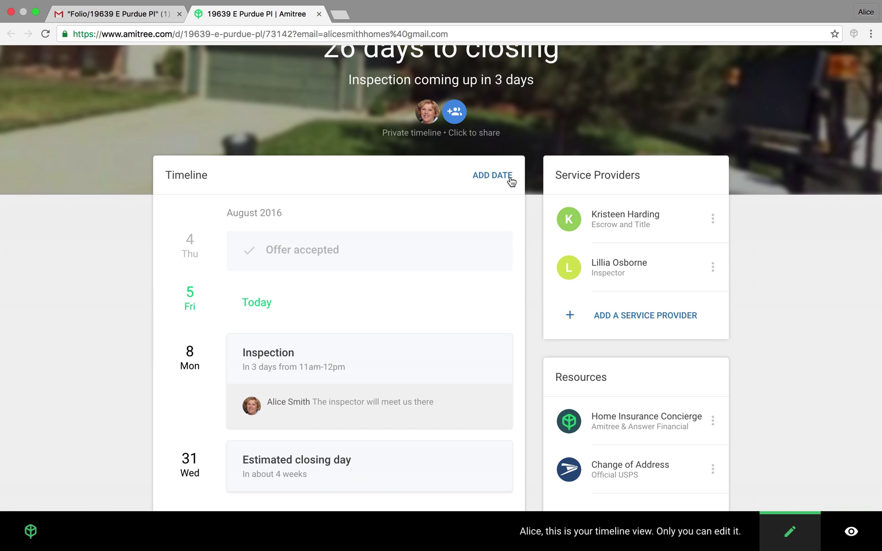
pyautogui.scroll(-3, 511, 179)
pyautogui.scroll(3, 511, 180)
pyautogui.scroll(1, 511, 179)
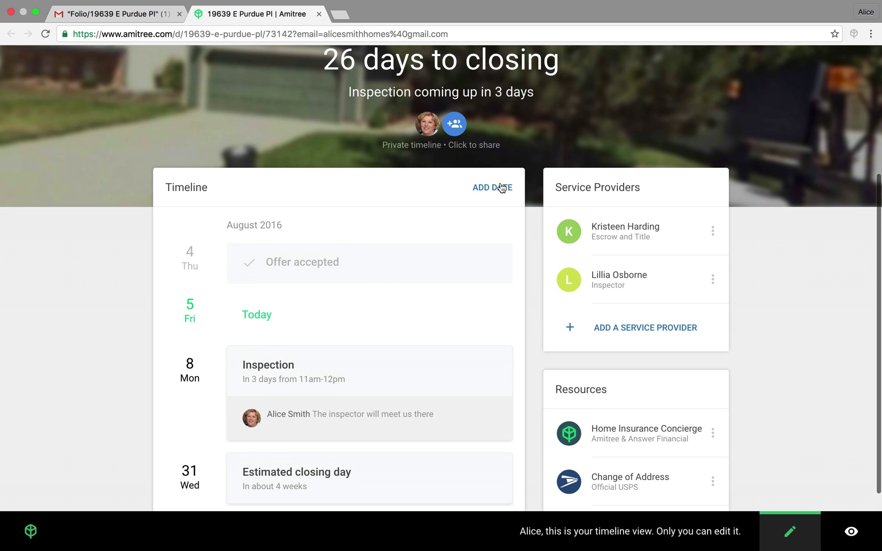
# Step: Add an Appraisal date 20 days after the offer is accepted (Aug 24)
pyautogui.click(502, 188)
pyautogui.write('App')
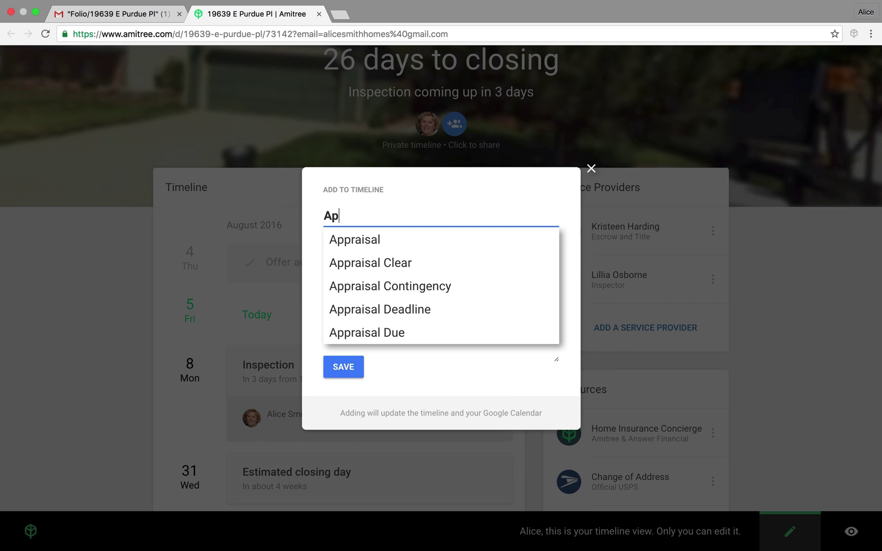
pyautogui.click(458, 243)
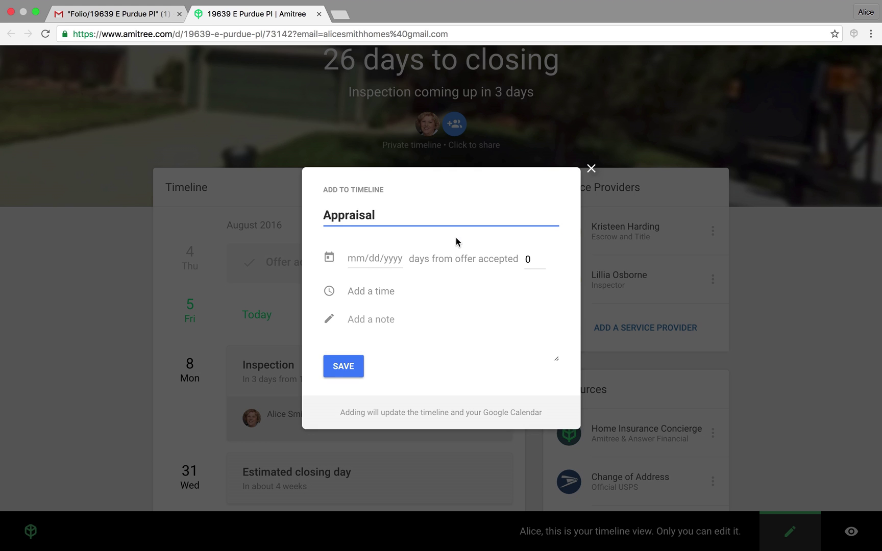
pyautogui.click(531, 258)
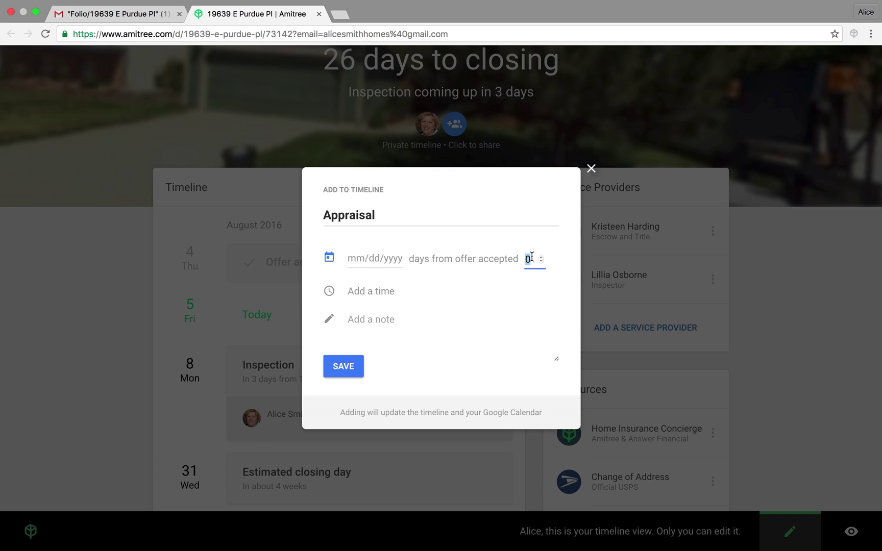
pyautogui.write('20')
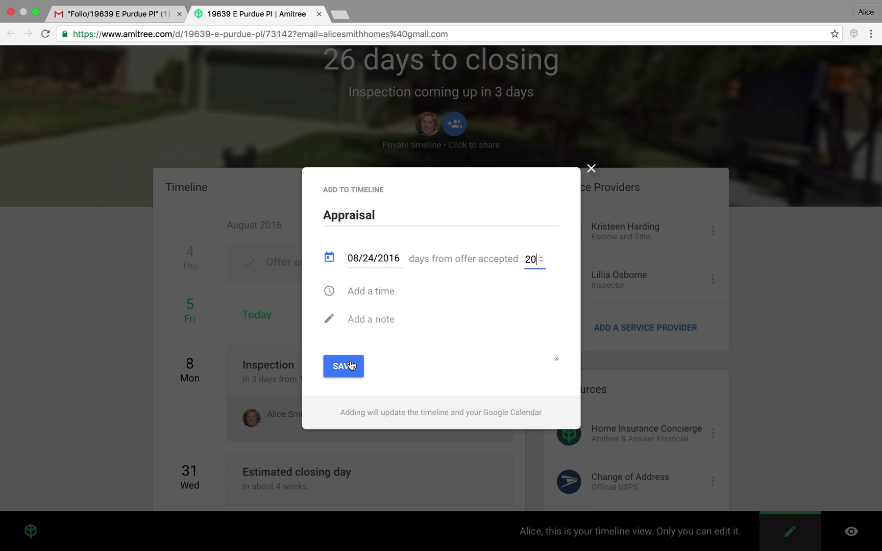
pyautogui.click(349, 365)
pyautogui.scroll(-5, 371, 358)
pyautogui.scroll(4, 399, 320)
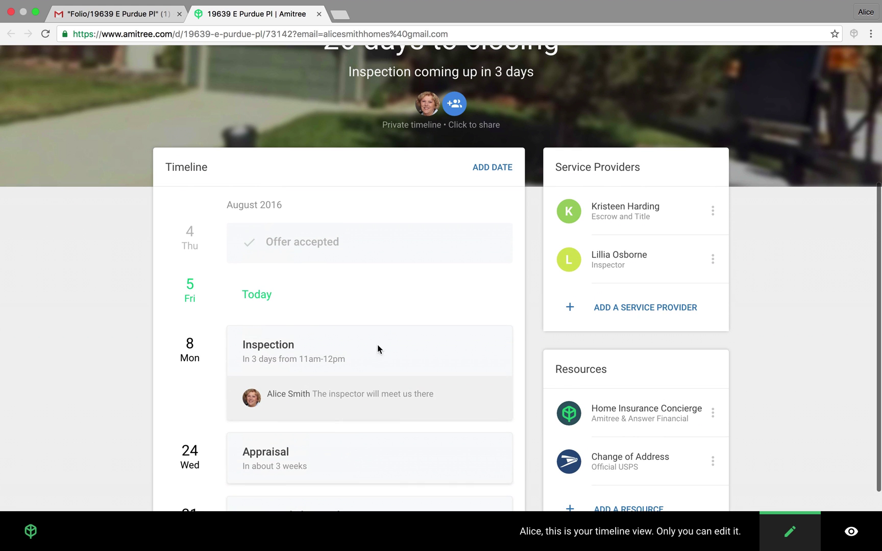
# Step: Add a Final Walk Through date 24 days after the offer is accepted (Aug 28)
pyautogui.click(502, 168)
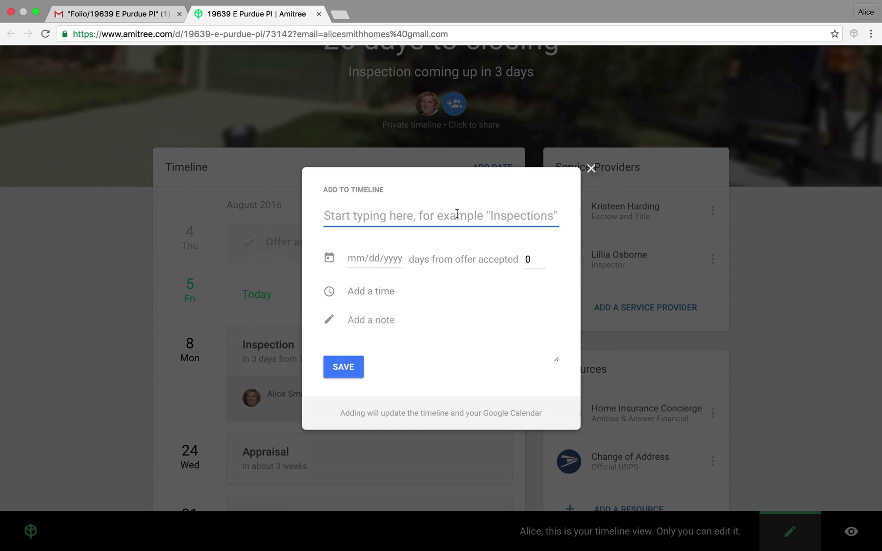
pyautogui.write('Fin')
pyautogui.click(448, 263)
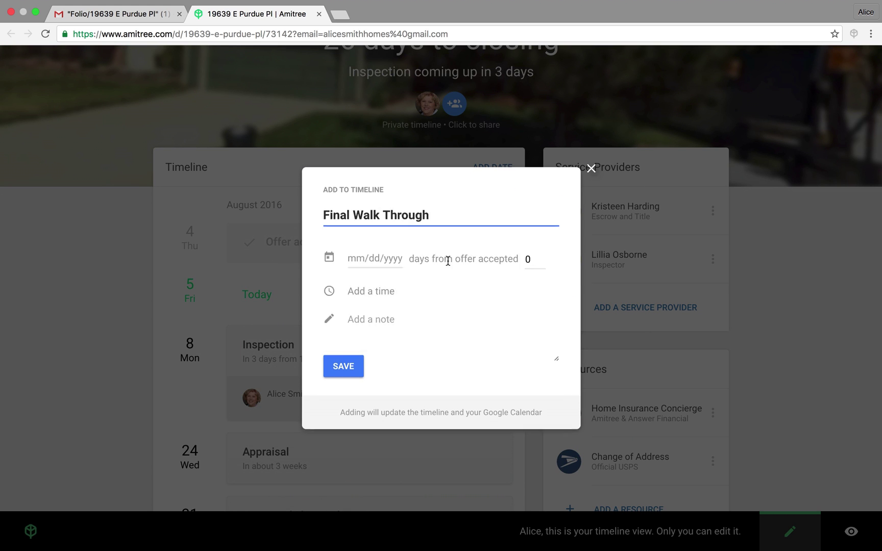
pyautogui.click(531, 260)
pyautogui.write('24')
pyautogui.click(344, 366)
pyautogui.scroll(-5, 400, 361)
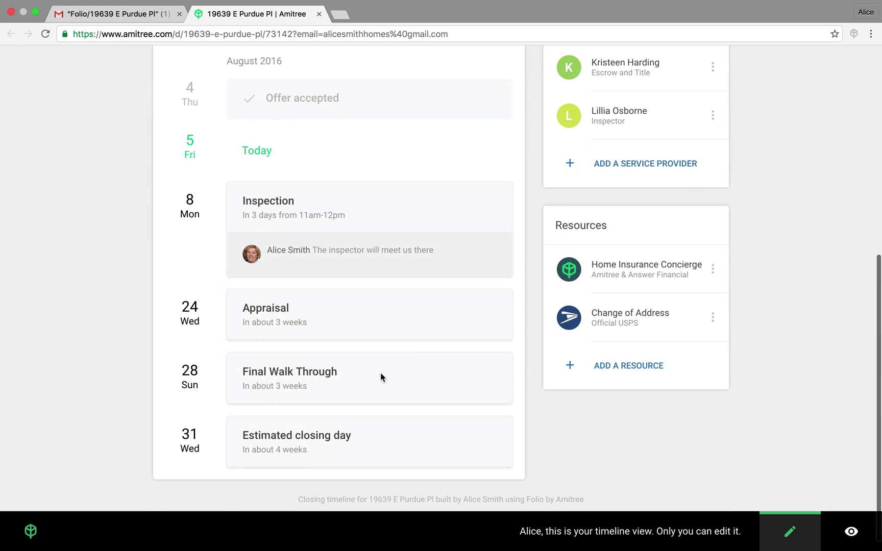
pyautogui.scroll(5, 521, 367)
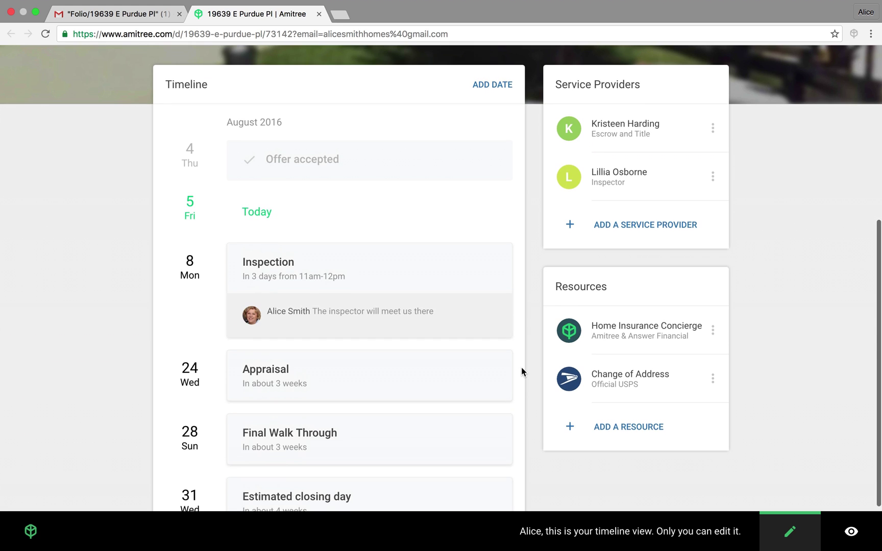
pyautogui.scroll(3, 521, 368)
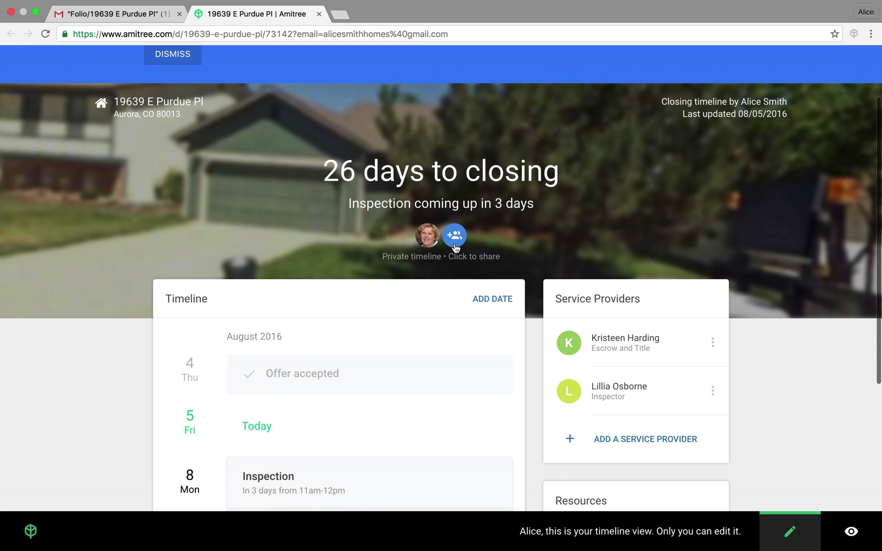
pyautogui.click(455, 241)
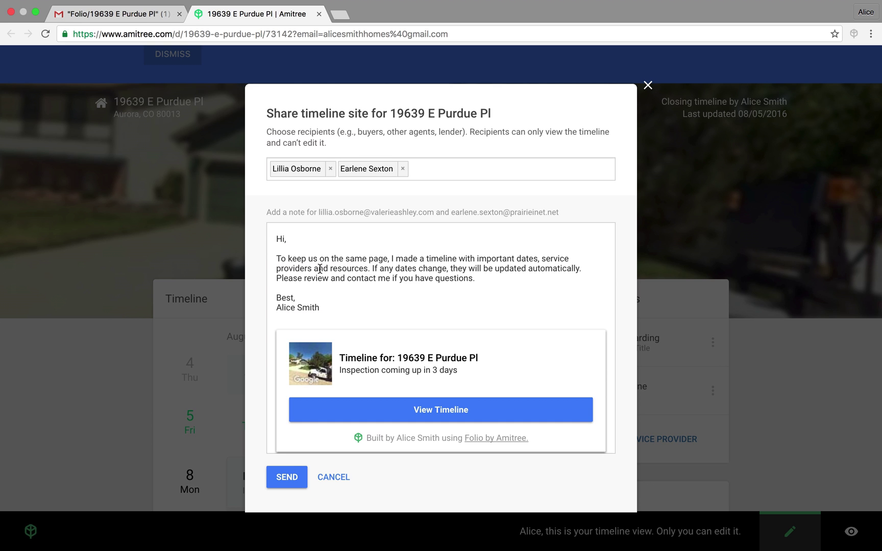
pyautogui.click(295, 479)
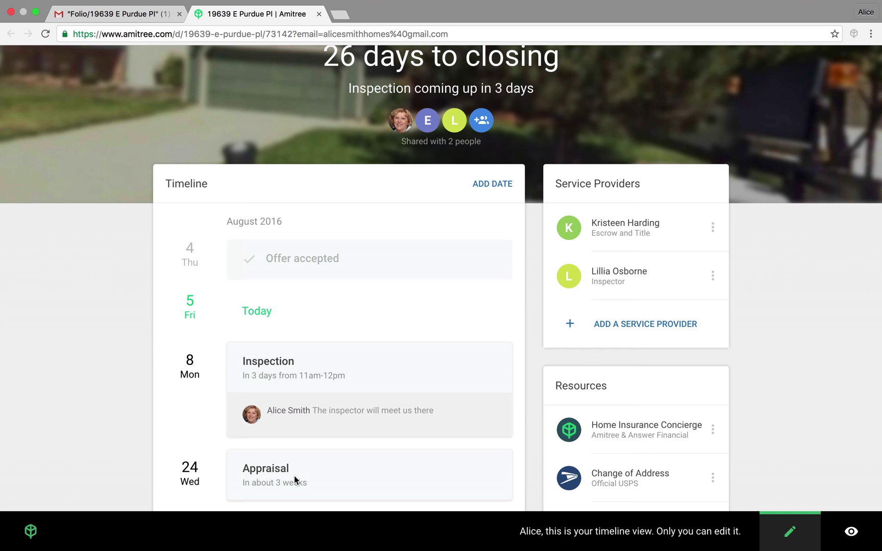
pyautogui.scroll(-2, 441, 294)
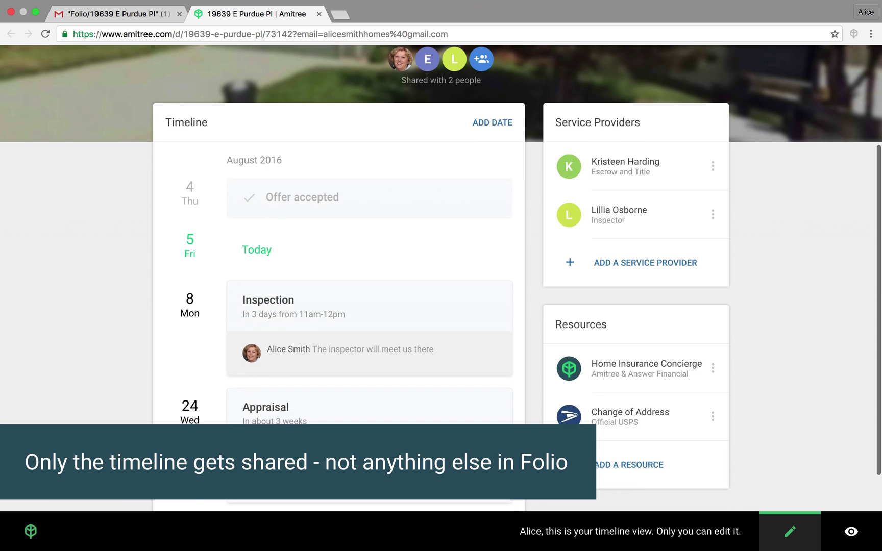
pyautogui.scroll(4, 441, 293)
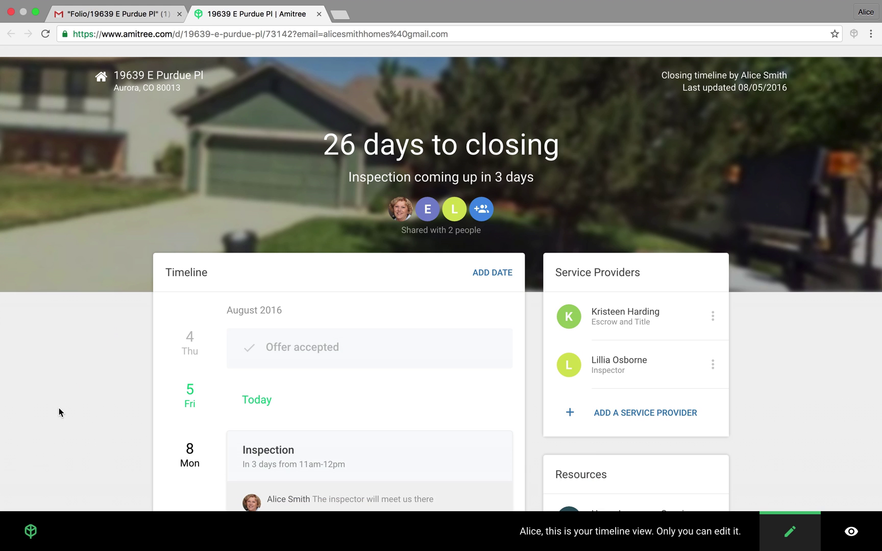
pyautogui.click(32, 534)
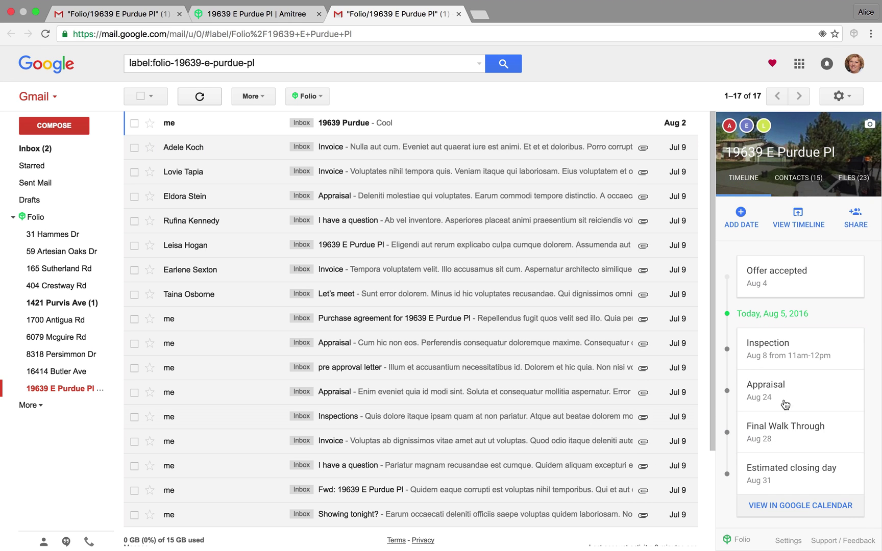
pyautogui.scroll(-3, 810, 409)
pyautogui.scroll(5, 809, 403)
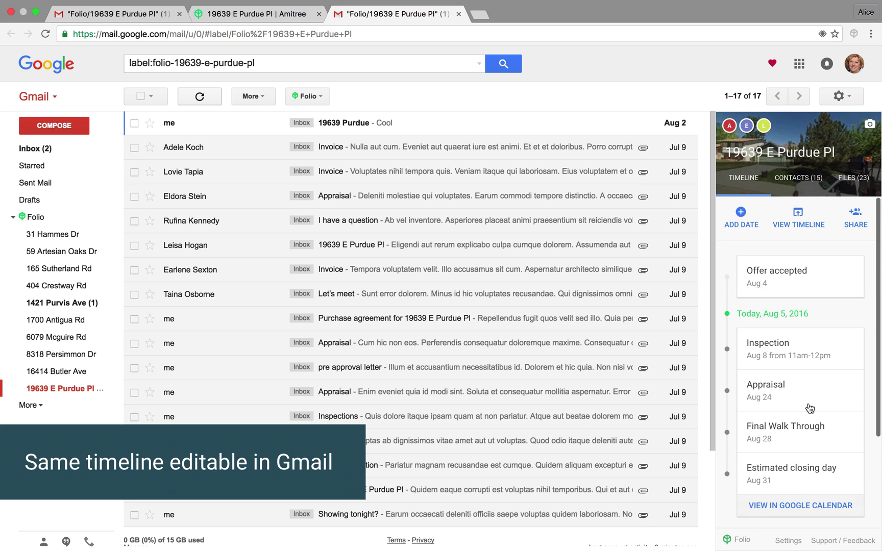
pyautogui.click(570, 200)
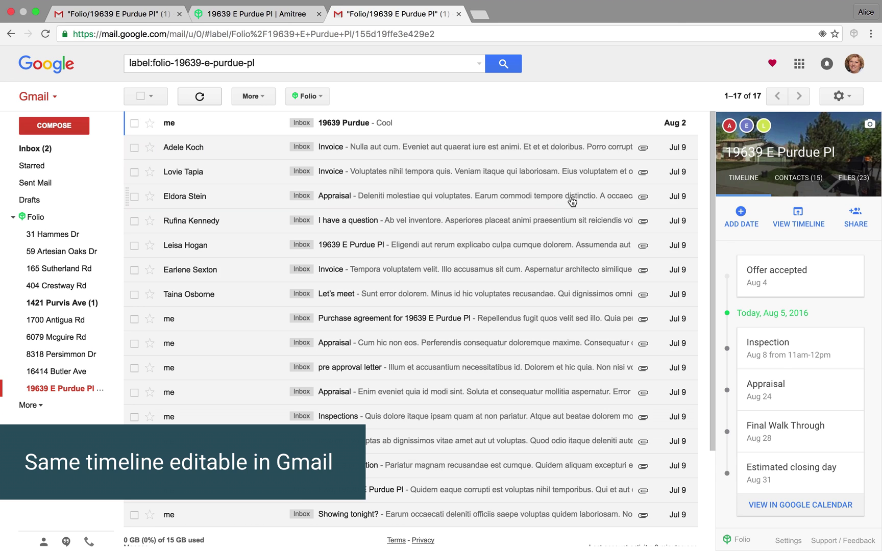
pyautogui.scroll(-3, 782, 368)
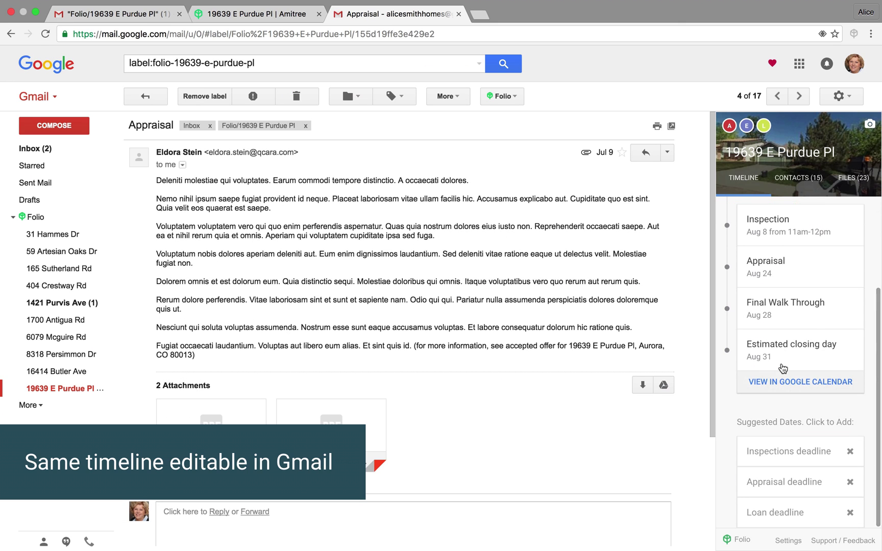
pyautogui.scroll(3, 783, 368)
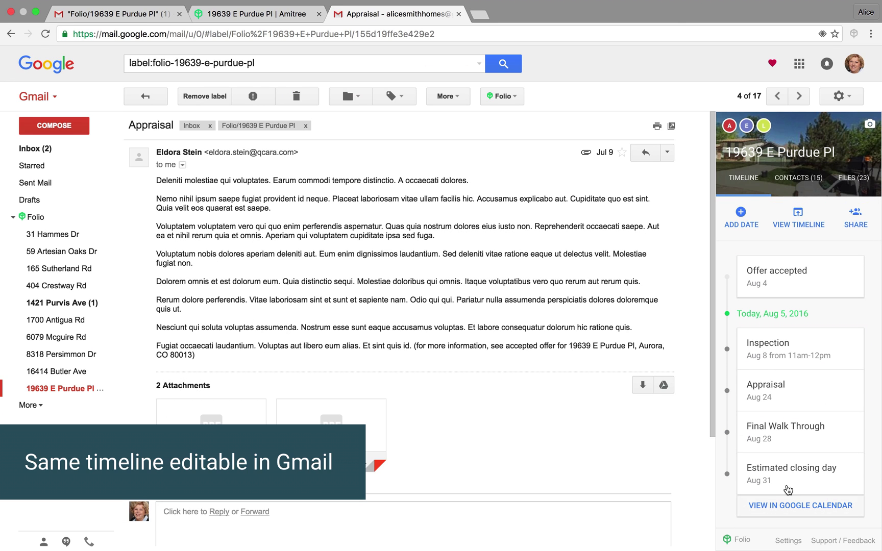
pyautogui.click(791, 431)
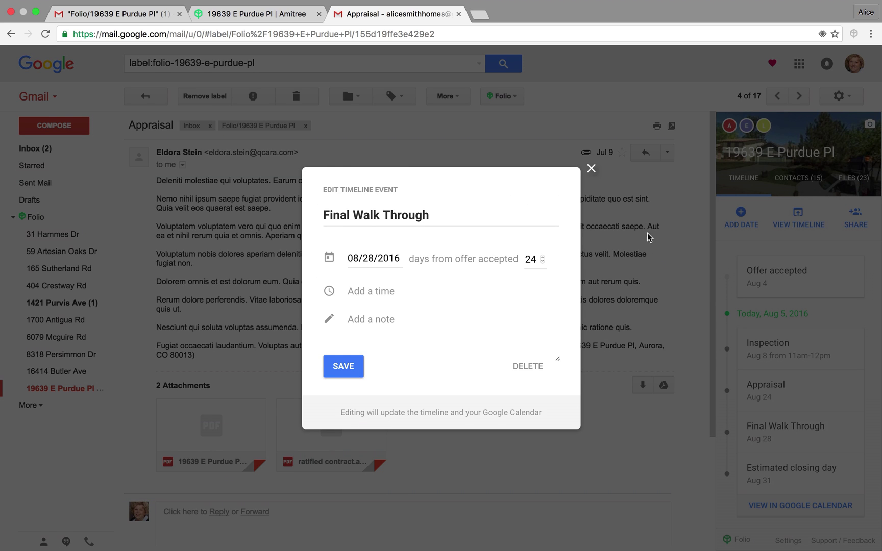
pyautogui.click(591, 168)
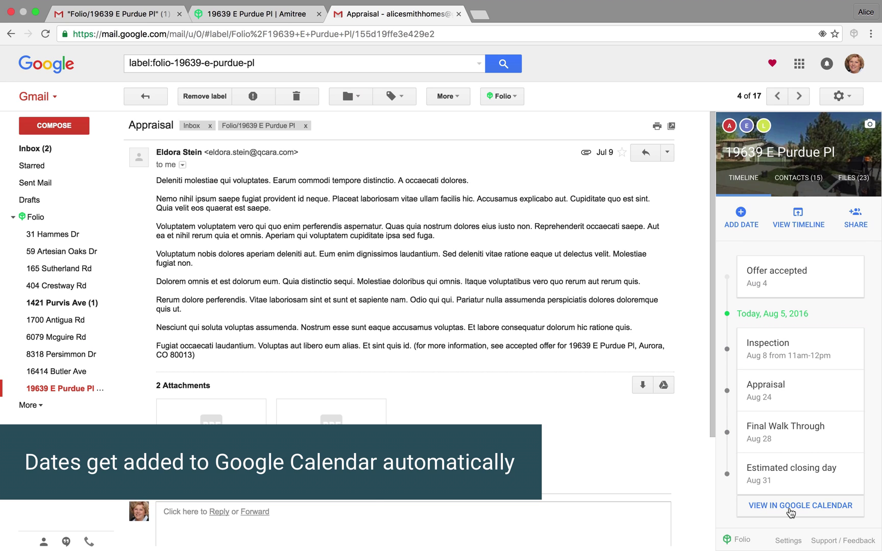
pyautogui.press('u')
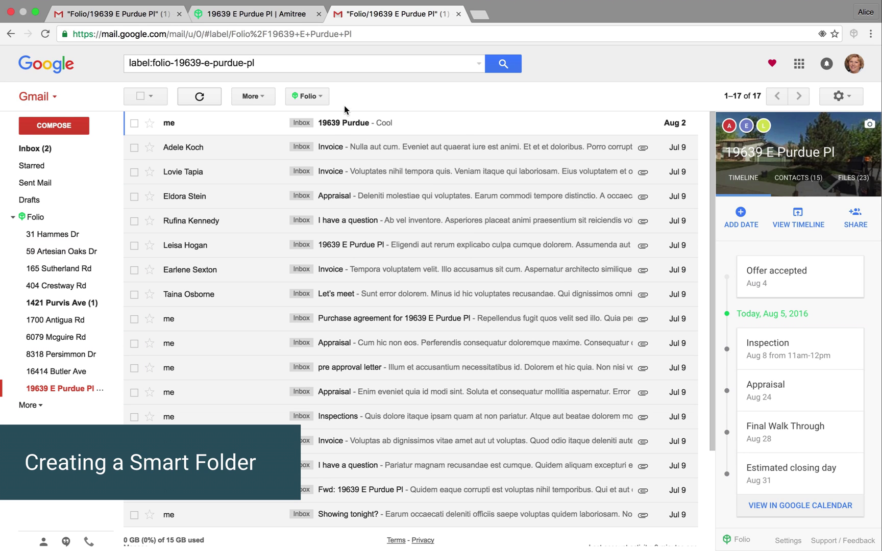
pyautogui.click(325, 98)
pyautogui.scroll(-3, 332, 146)
pyautogui.scroll(3, 332, 148)
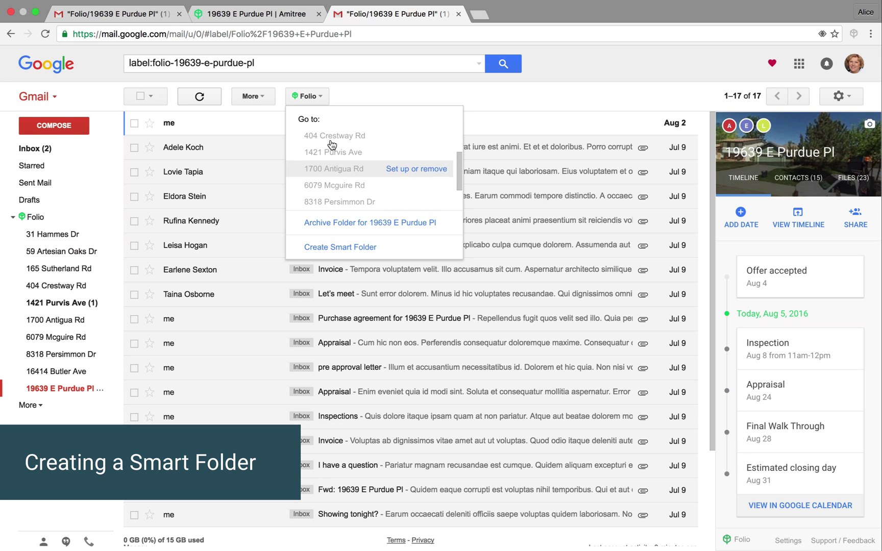
pyautogui.click(335, 247)
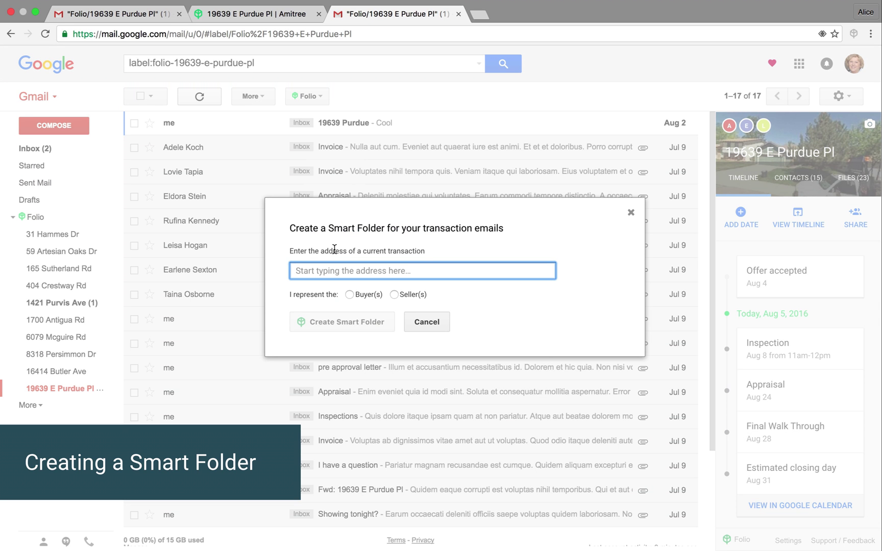
pyautogui.write('123')
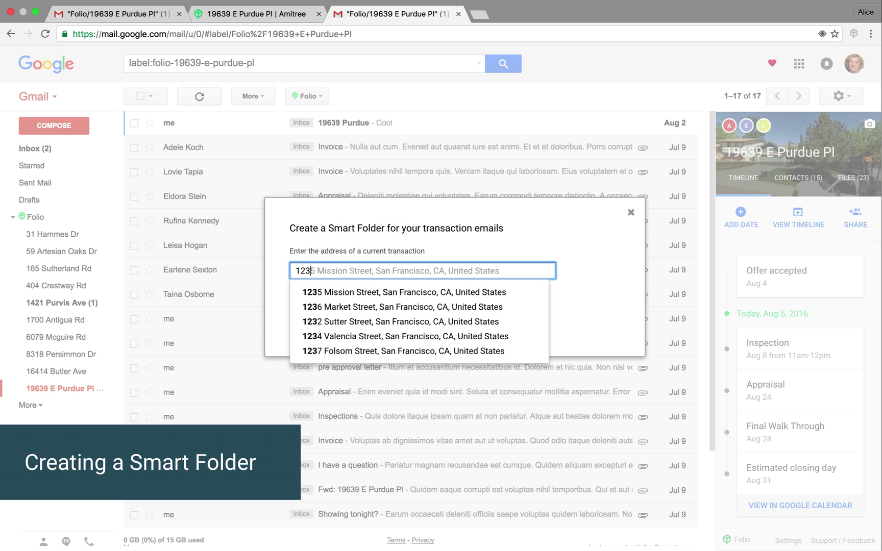
pyautogui.click(353, 289)
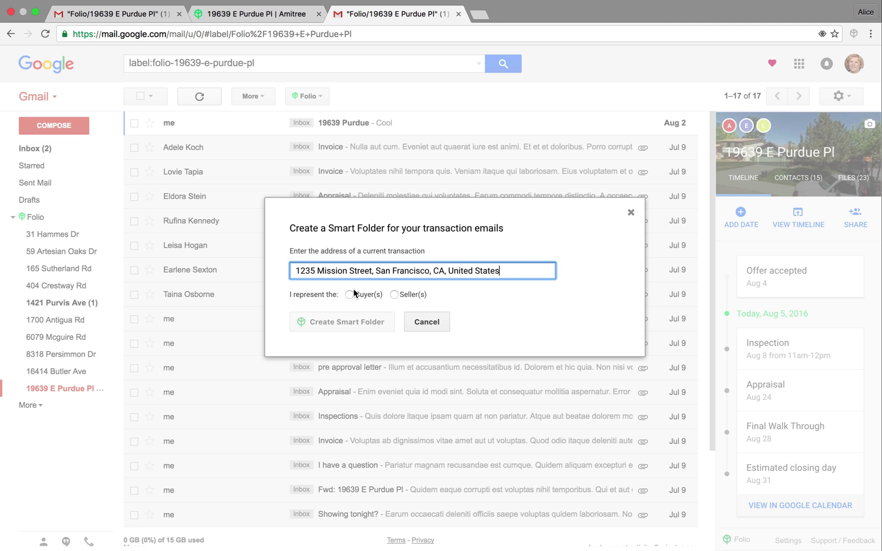
pyautogui.click(429, 325)
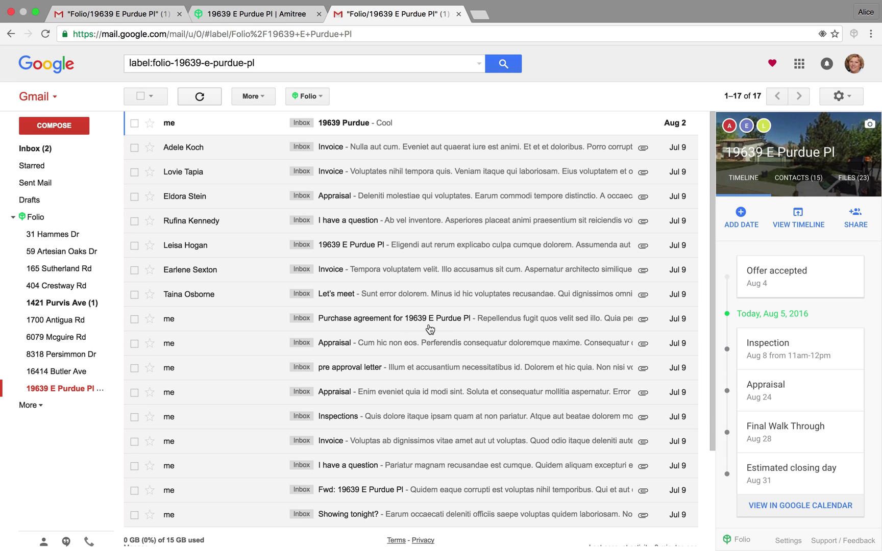